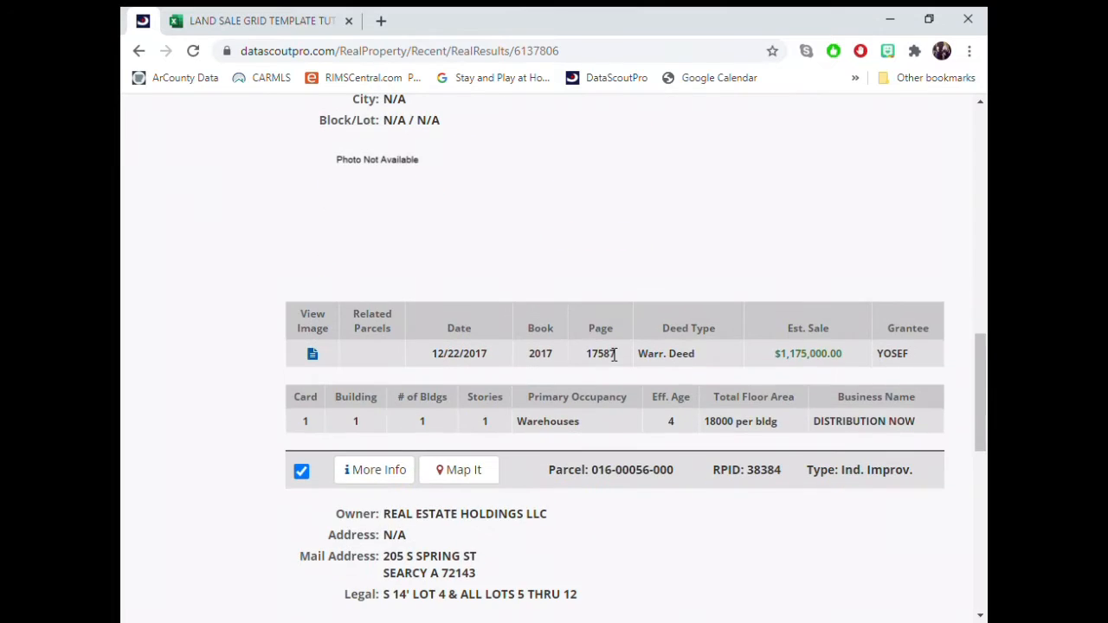
# Step: Compare the first White County parcel record in DataScoutPro with the column headings of the Excel sale grid
pyautogui.scroll(10, 609, 353)
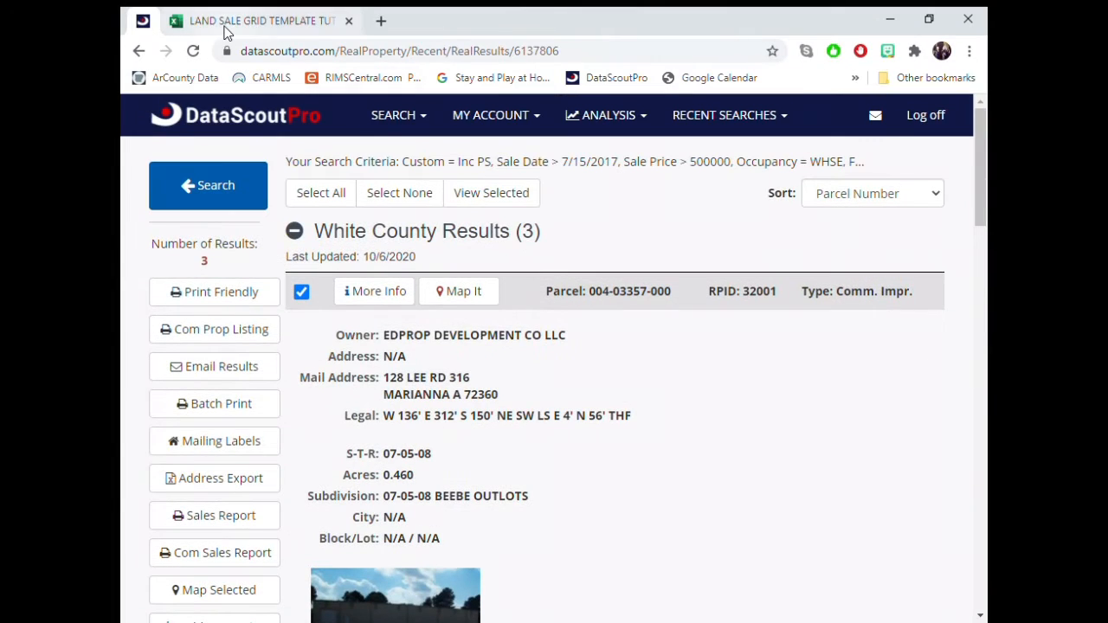
pyautogui.click(227, 31)
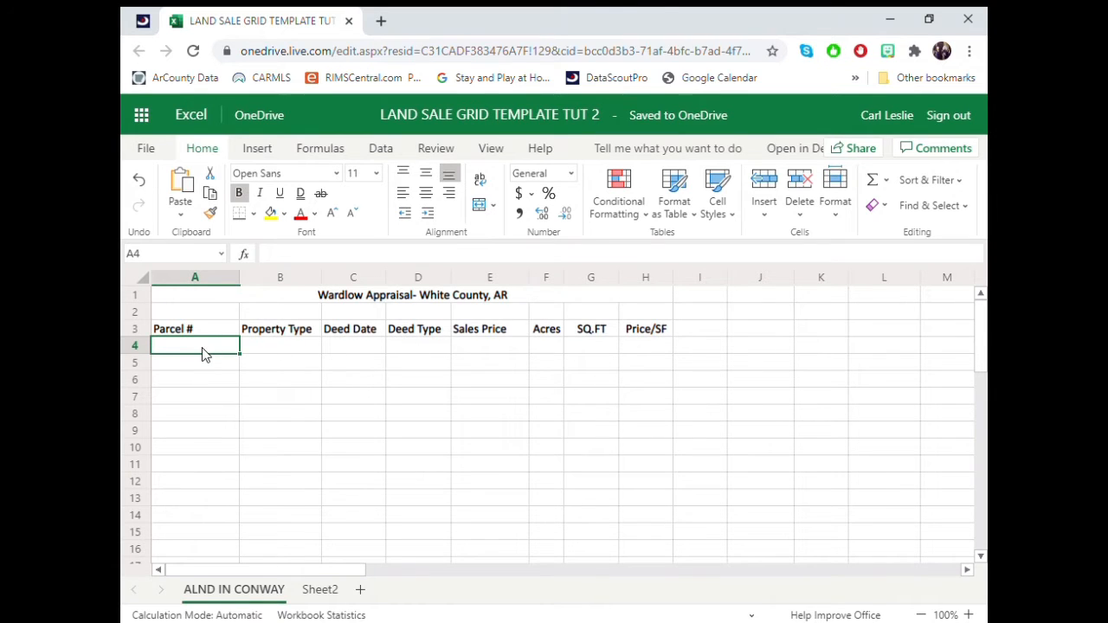
pyautogui.click(143, 20)
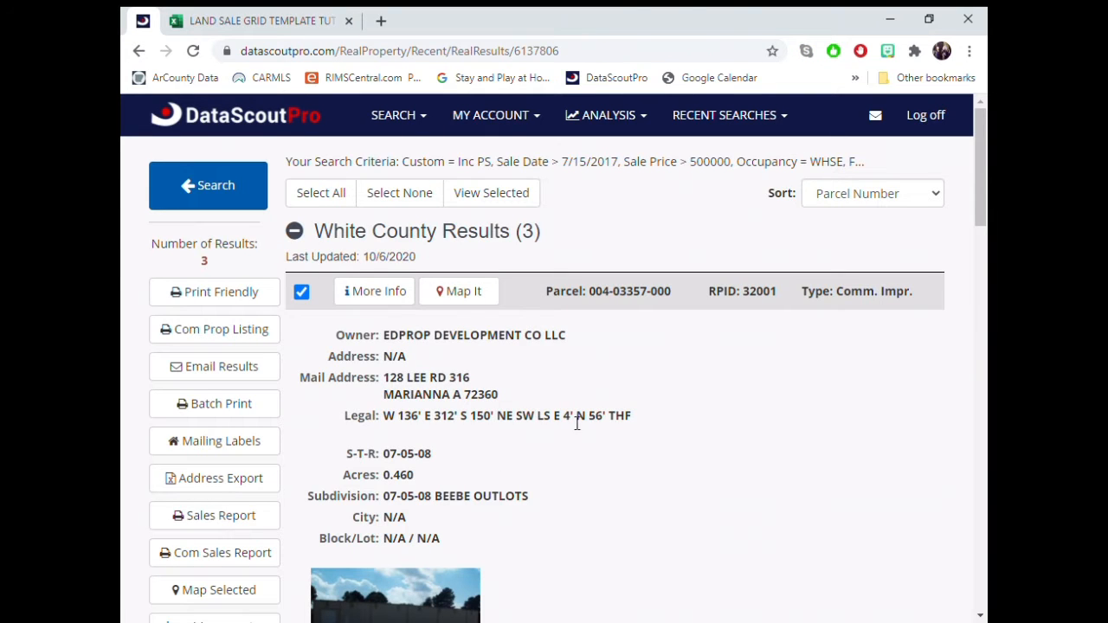
pyautogui.scroll(-3, 468, 394)
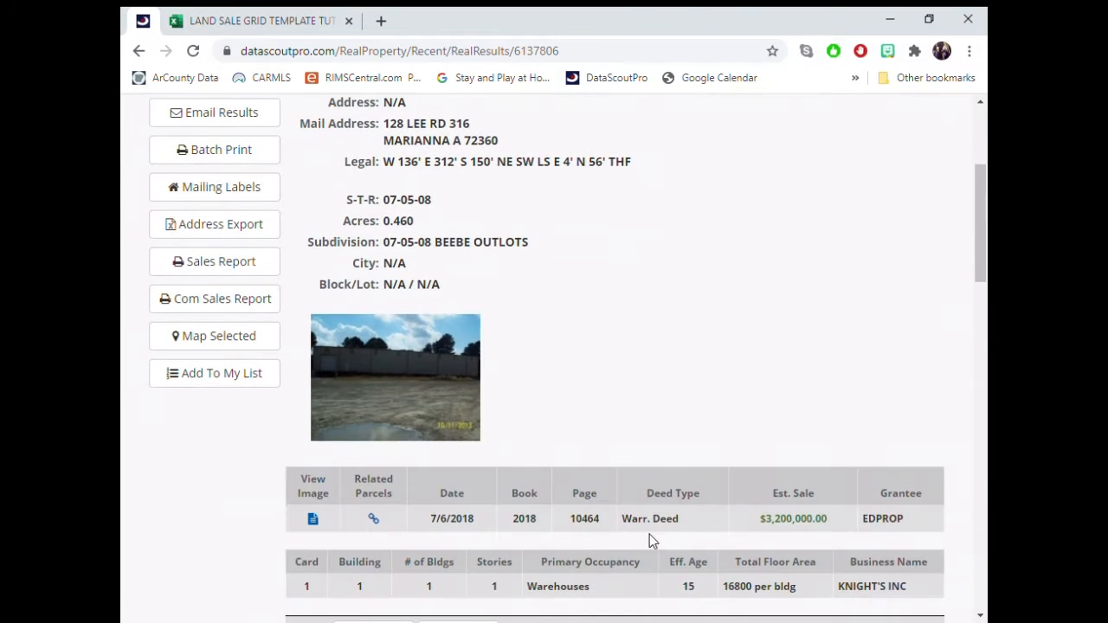
pyautogui.scroll(3, 554, 435)
pyautogui.click(240, 20)
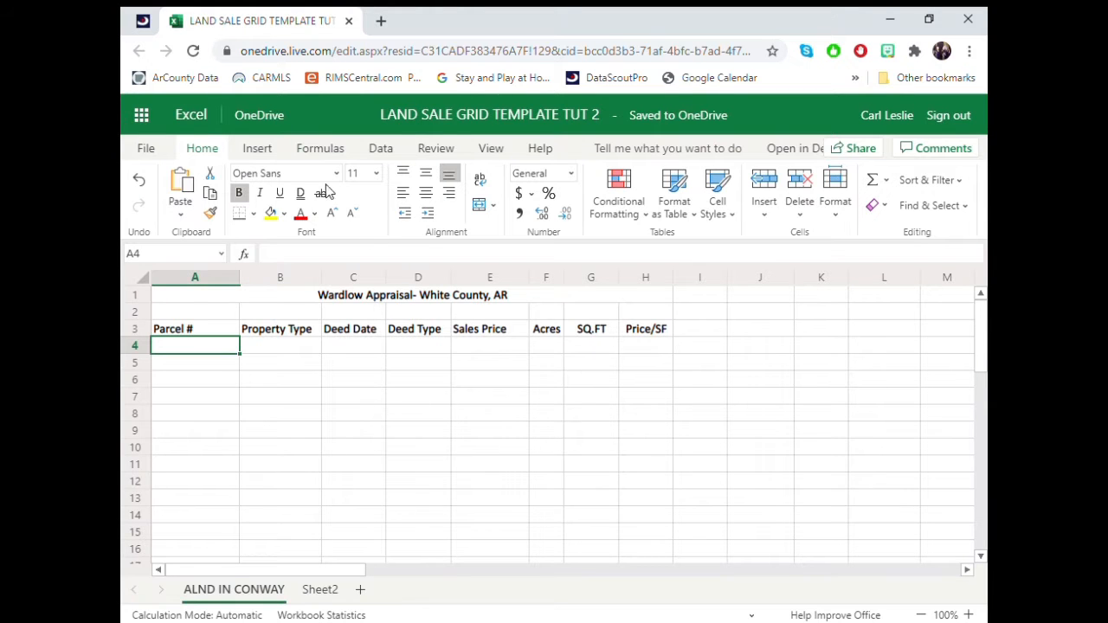
pyautogui.click(142, 20)
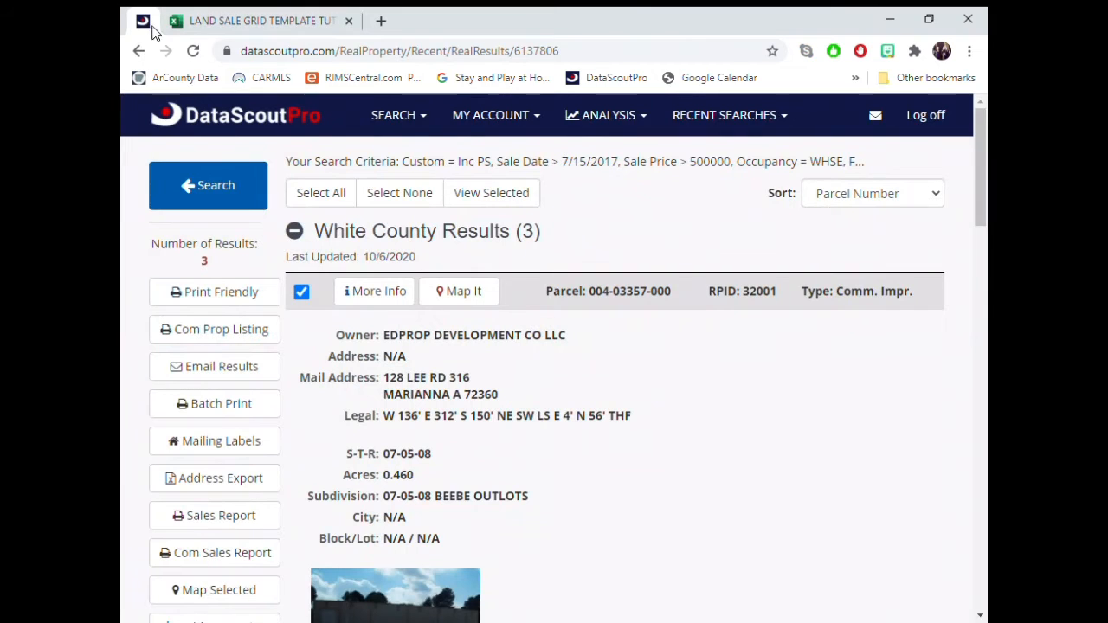
pyautogui.click(245, 22)
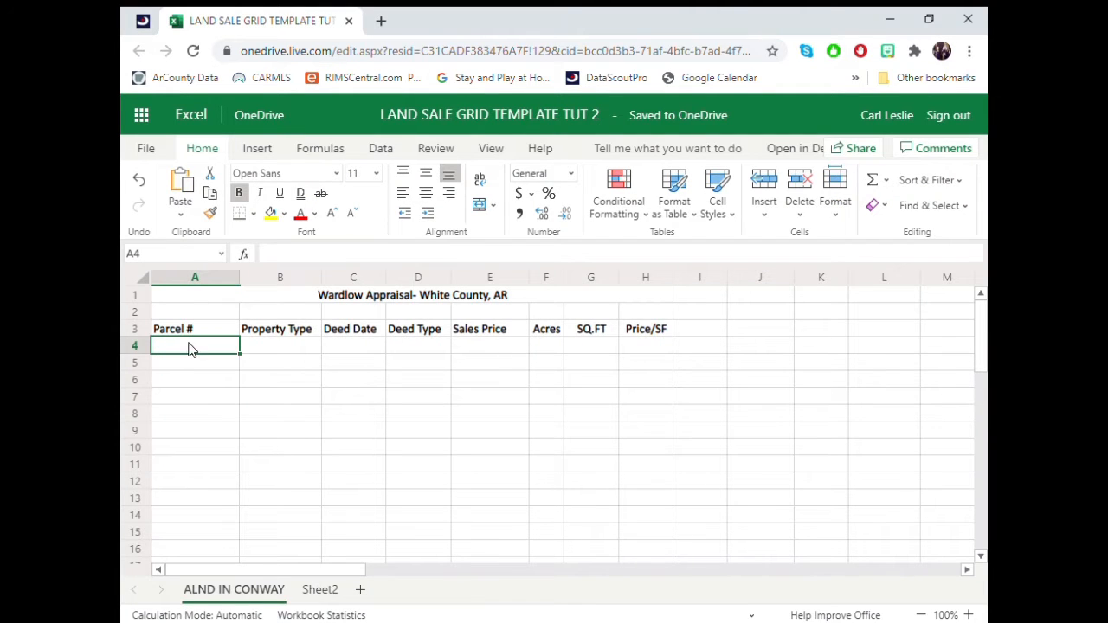
pyautogui.click(143, 20)
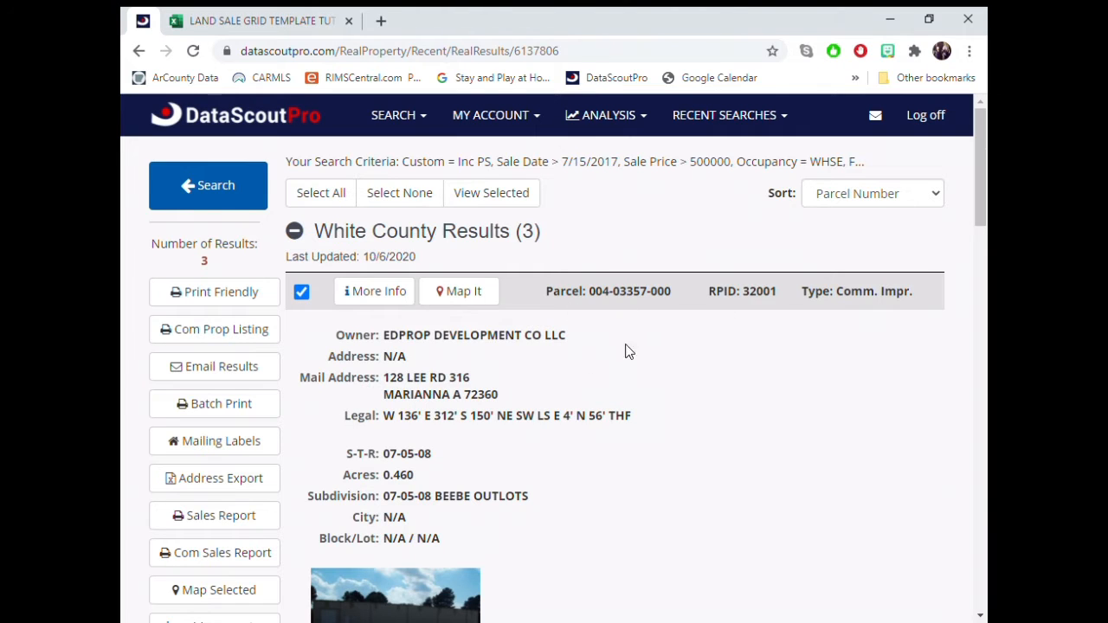
pyautogui.moveTo(591, 298); pyautogui.dragTo(675, 297)
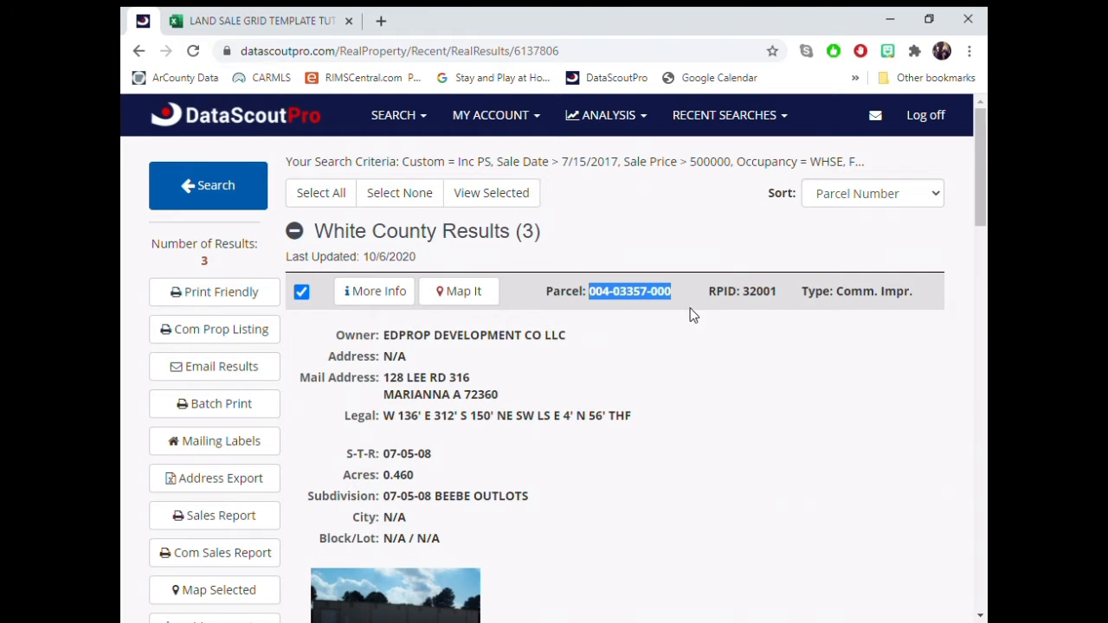
pyautogui.click(235, 20)
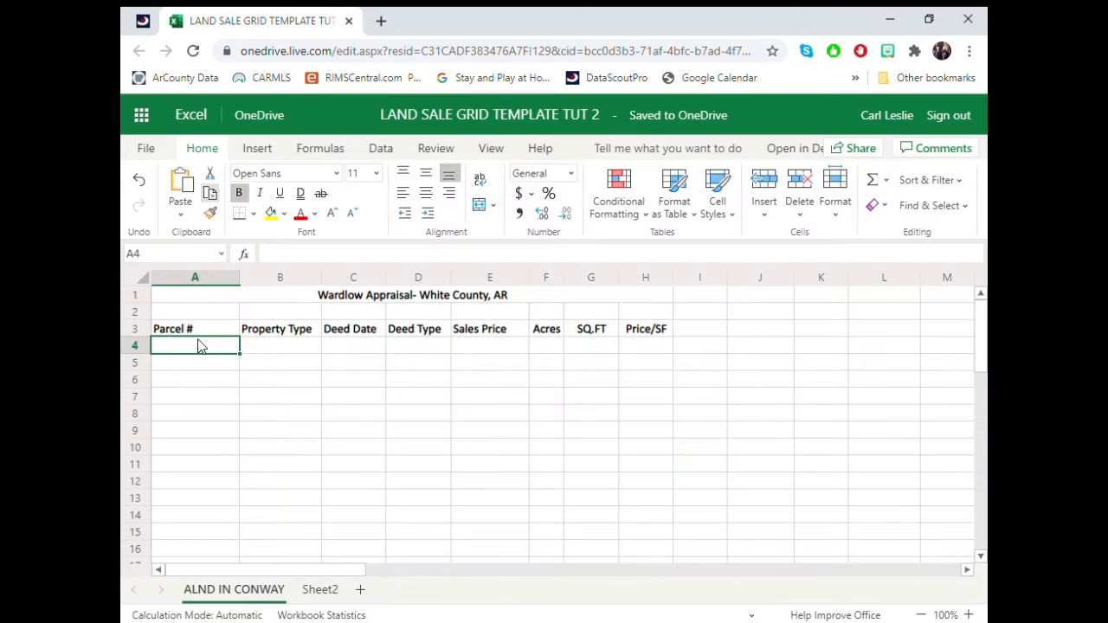
pyautogui.hotkey('ctrl', 'v')
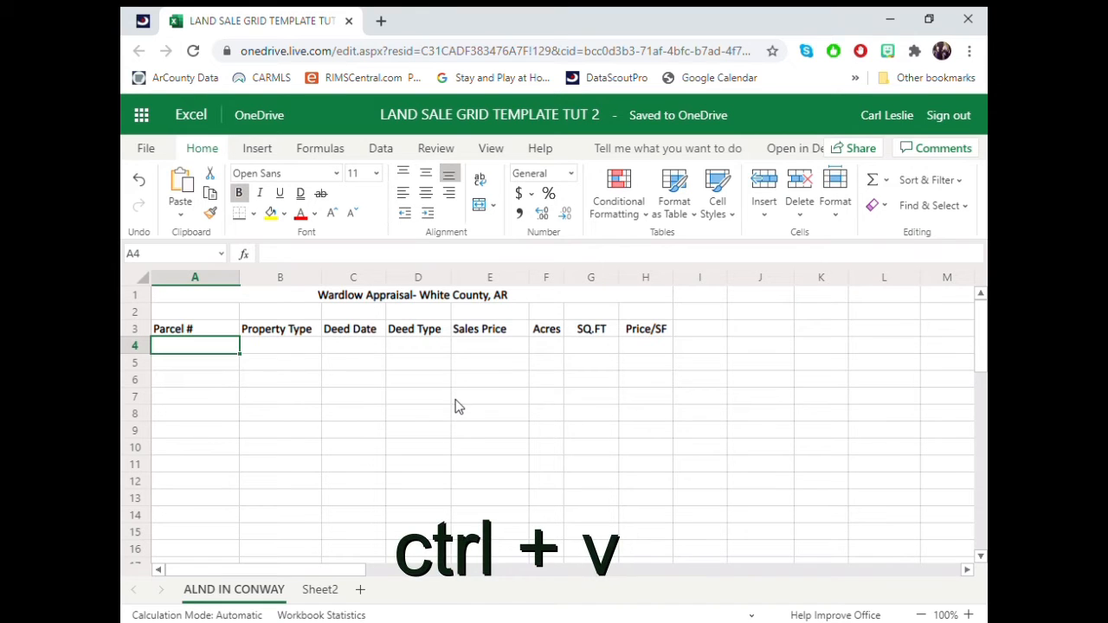
# Step: Copy the first parcel's type, Comm. Impr., from DataScoutPro into the Property Type cell B4 in Excel
pyautogui.click(285, 348)
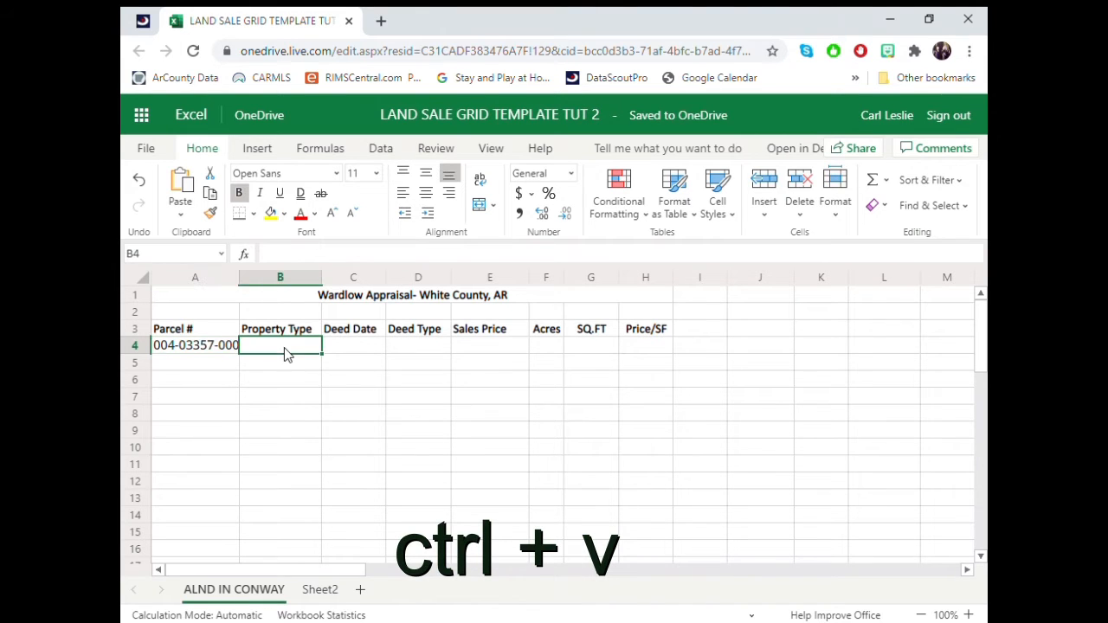
pyautogui.click(143, 23)
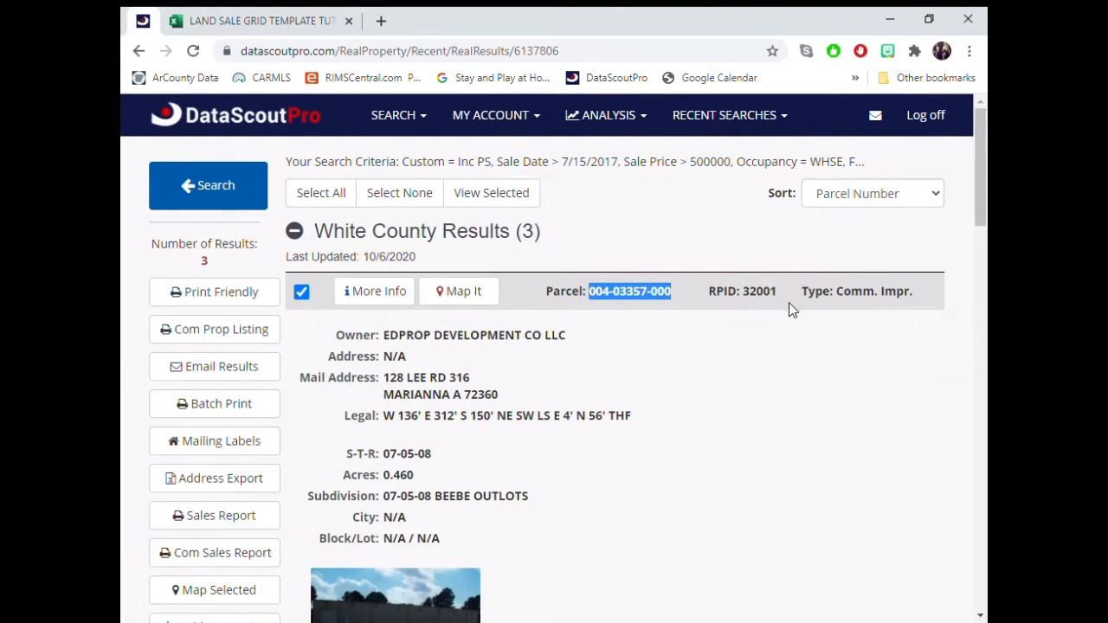
pyautogui.moveTo(840, 299); pyautogui.dragTo(908, 295)
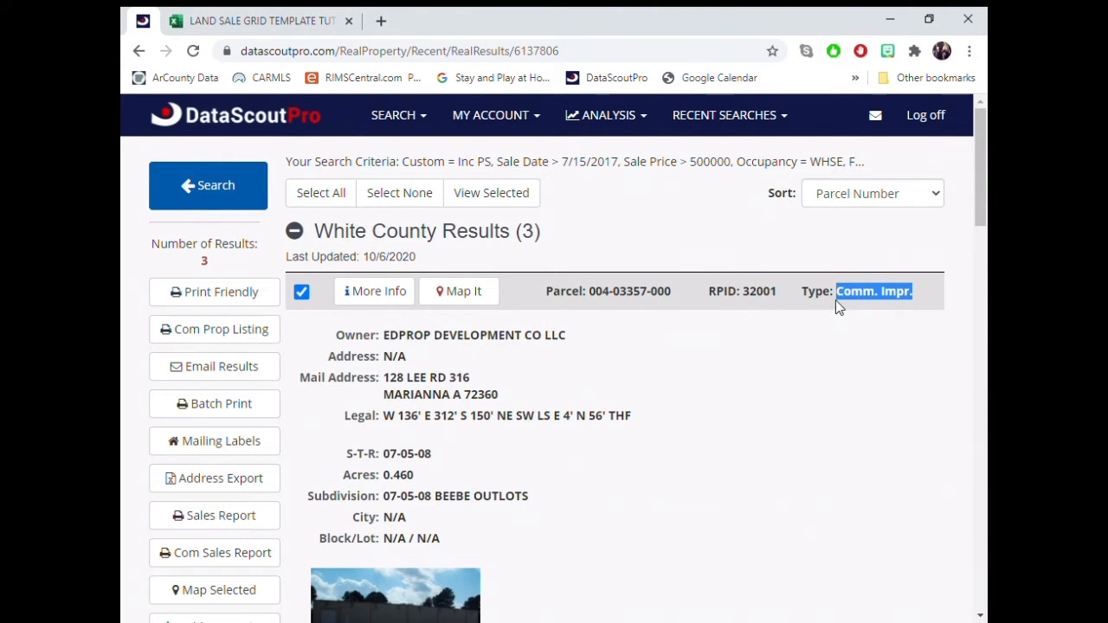
pyautogui.click(268, 24)
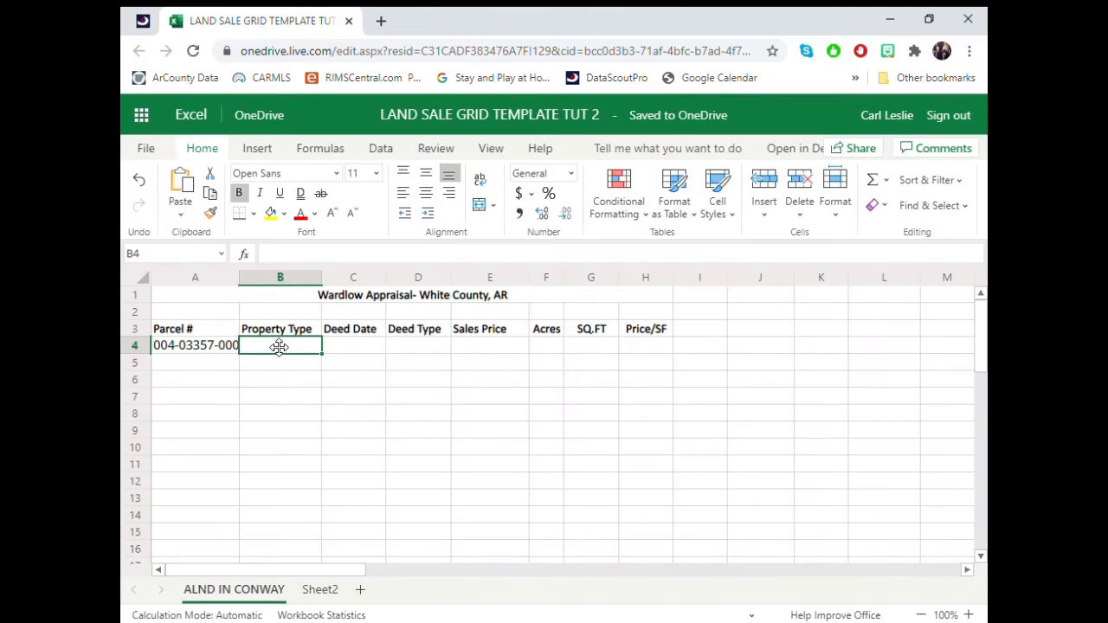
pyautogui.hotkey('ctrl', 'v')
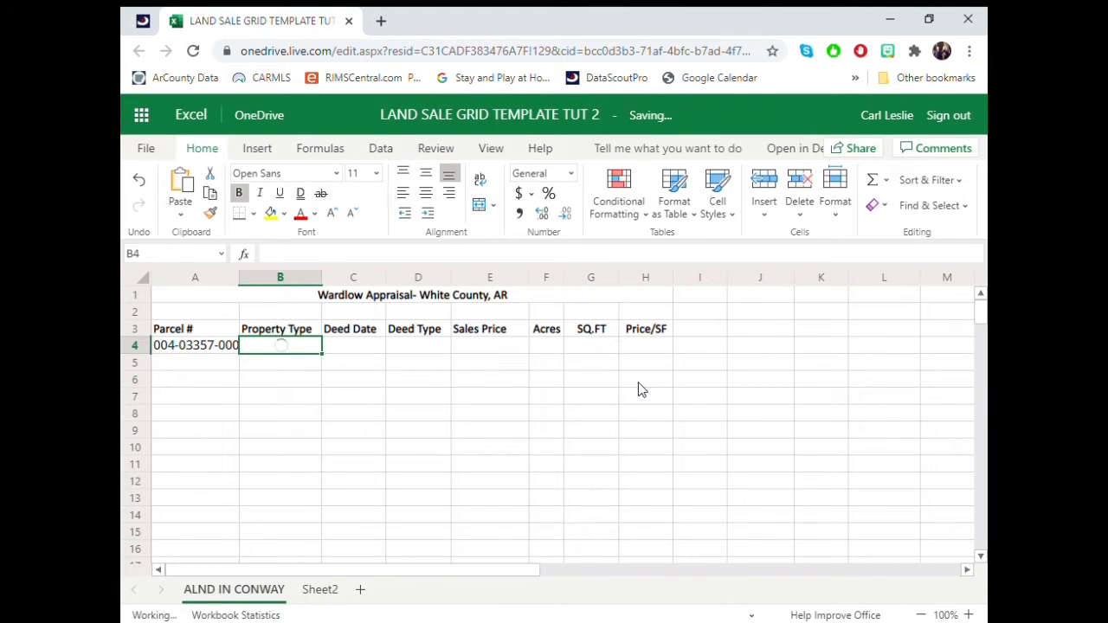
# Step: Copy the first parcel's deed date, 7/6/2018, from DataScoutPro into the Deed Date cell C4 in Excel
pyautogui.click(352, 349)
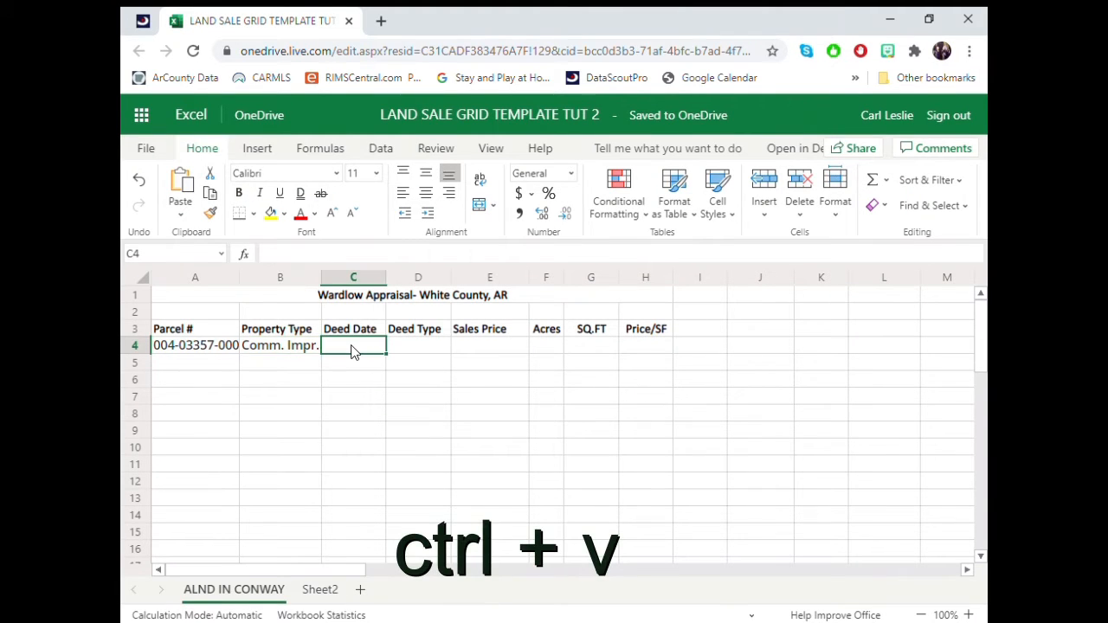
pyautogui.click(145, 21)
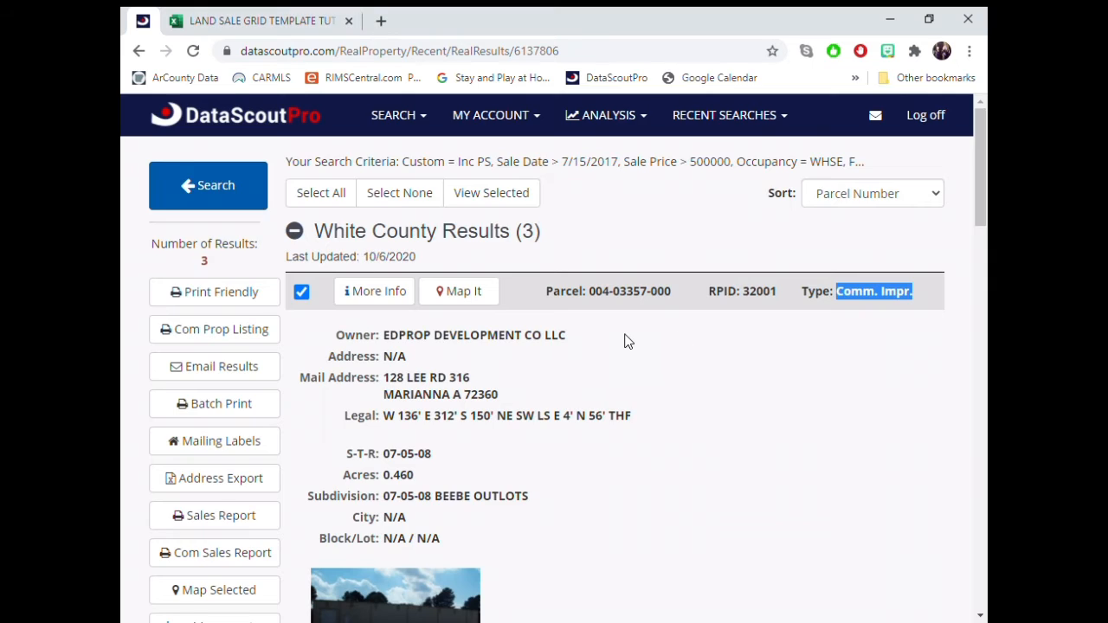
pyautogui.scroll(-6, 626, 338)
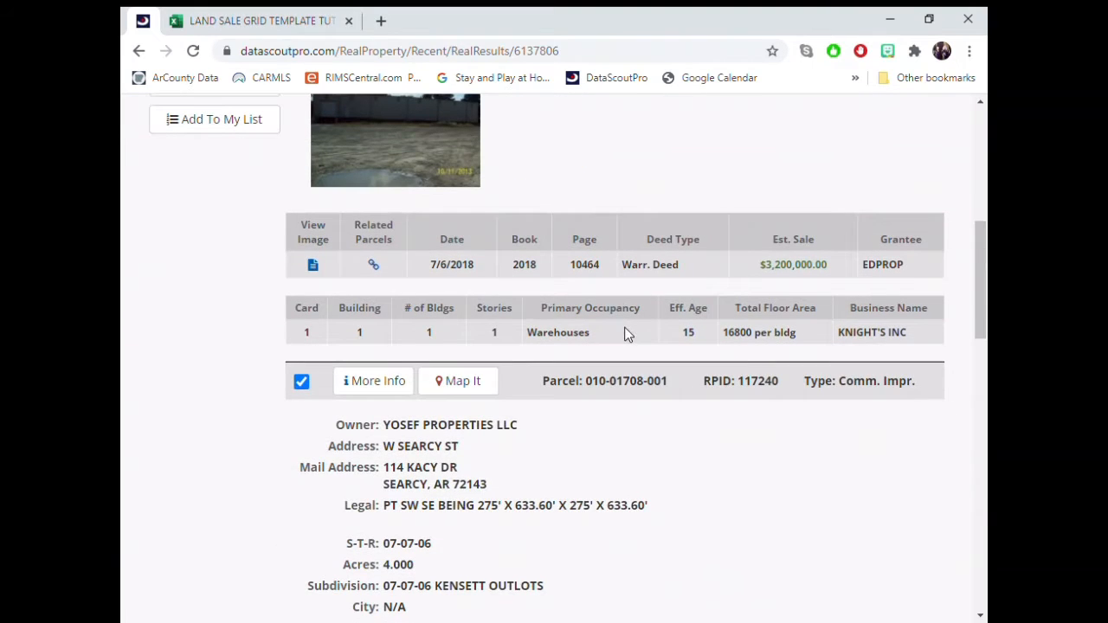
pyautogui.click(268, 20)
pyautogui.click(143, 26)
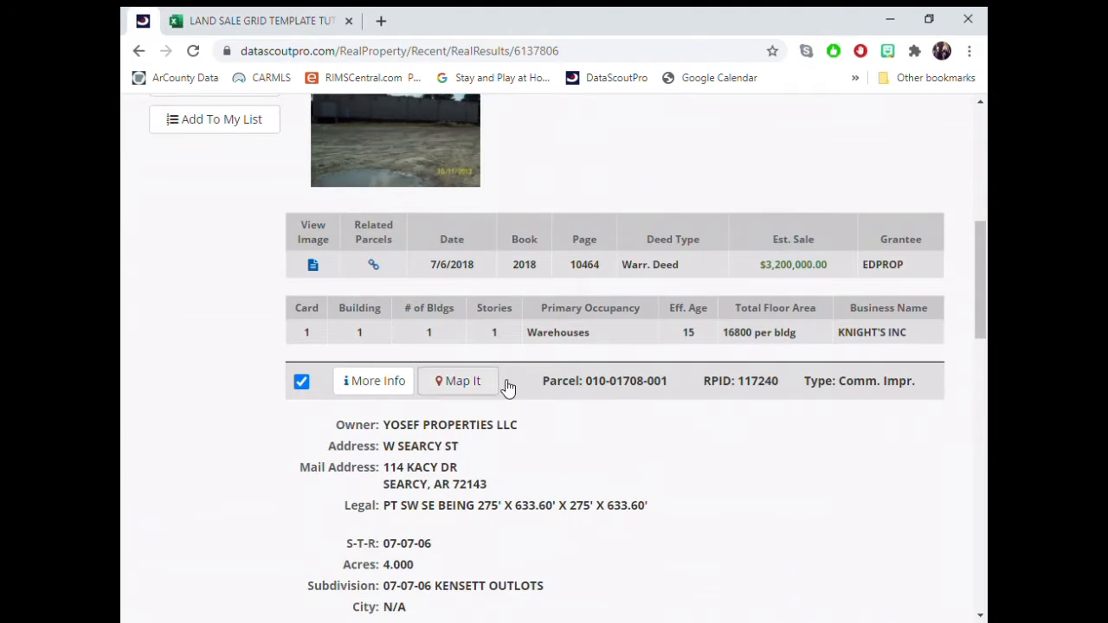
pyautogui.moveTo(428, 265); pyautogui.dragTo(491, 274)
pyautogui.hotkey('ctrl', 'c')
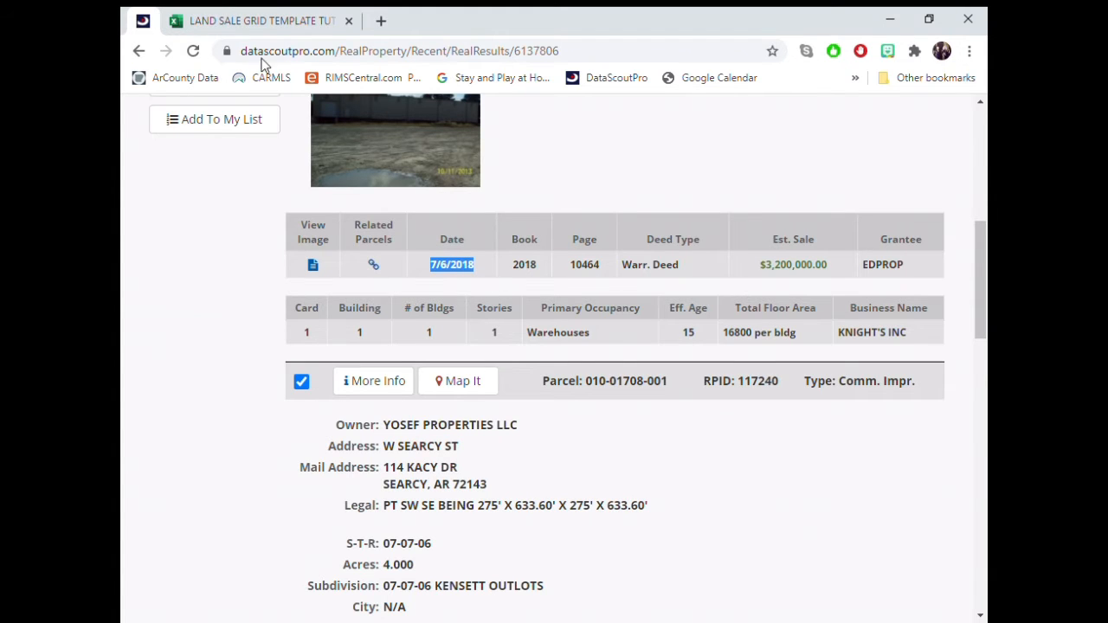
pyautogui.click(221, 19)
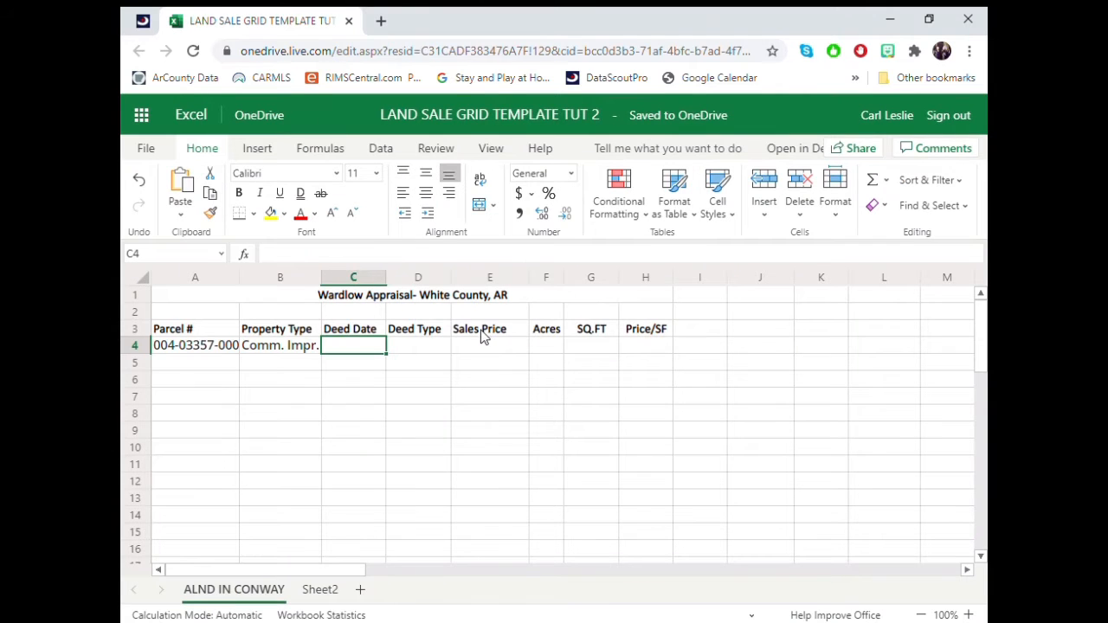
pyautogui.hotkey('ctrl', 'v')
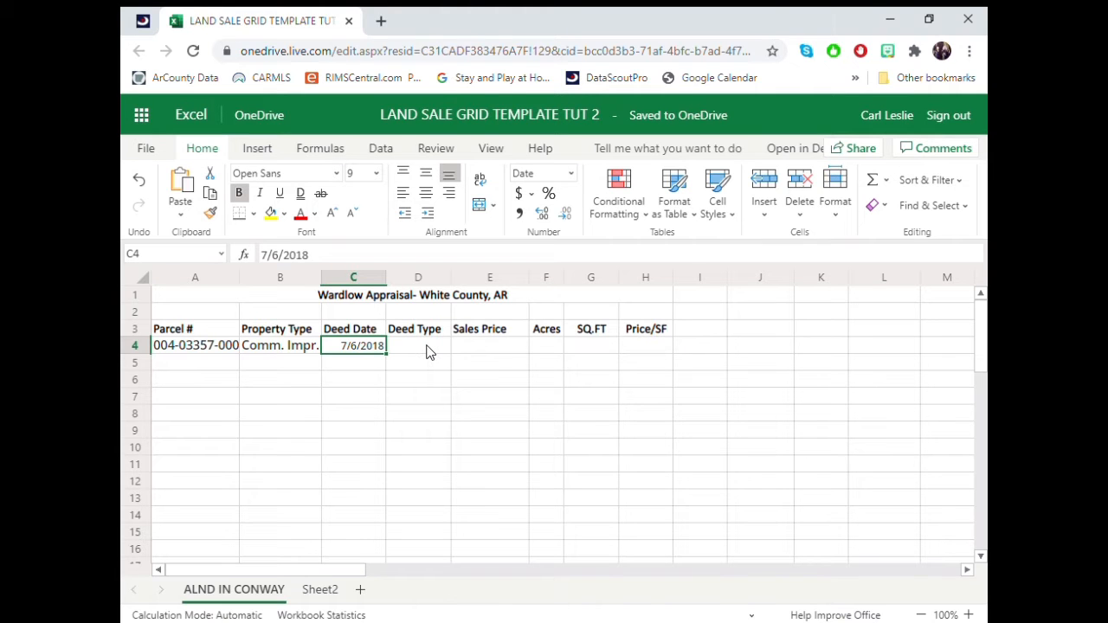
# Step: Copy the first parcel's deed type, Warr. Deed, from DataScoutPro into the Deed Type cell D4 in Excel
pyautogui.click(427, 352)
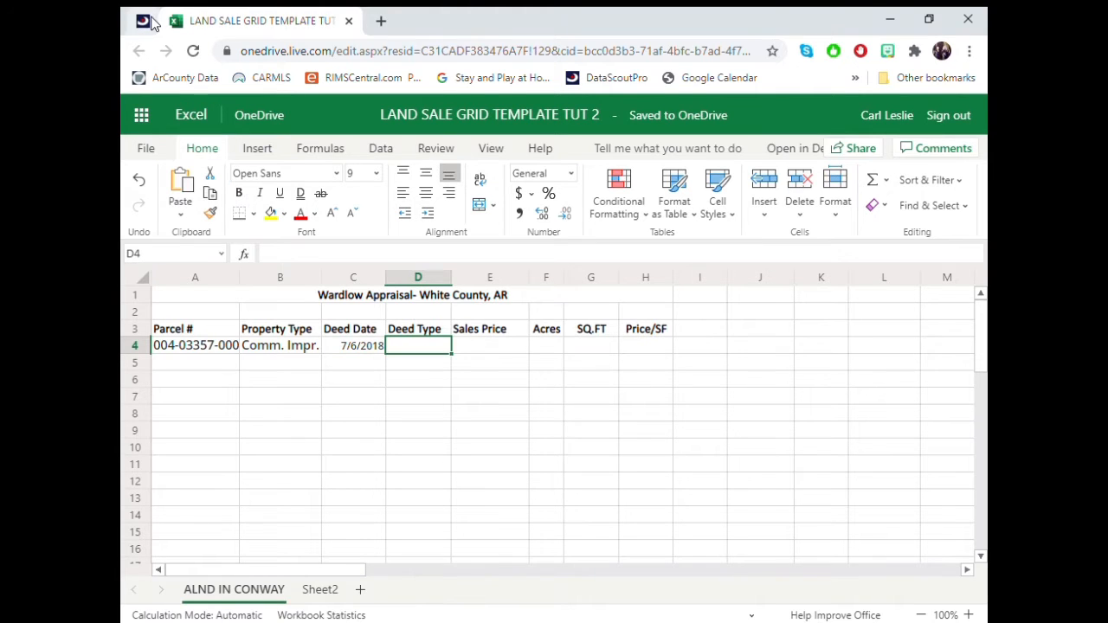
pyautogui.click(144, 23)
pyautogui.moveTo(623, 265); pyautogui.dragTo(680, 268)
pyautogui.hotkey('ctrl', 'c')
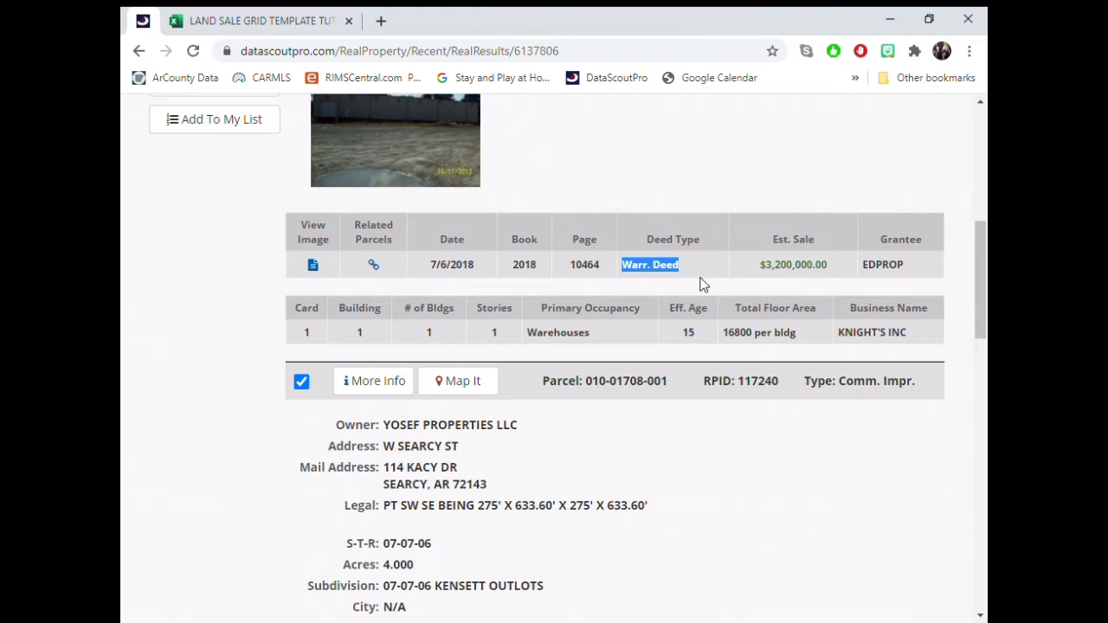
pyautogui.click(204, 24)
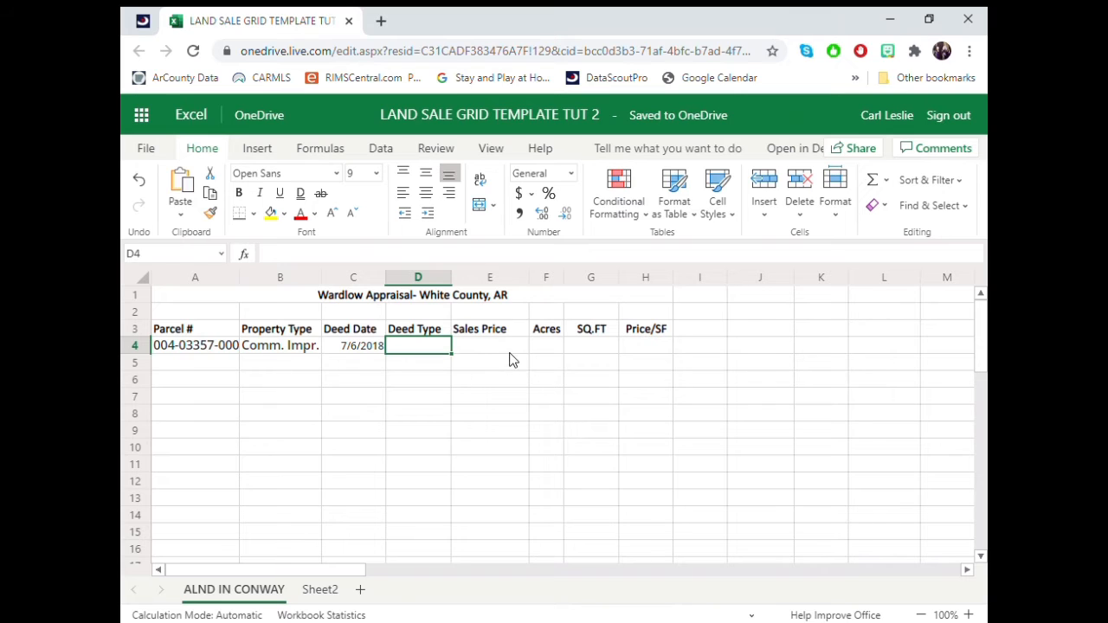
pyautogui.hotkey('ctrl', 'v')
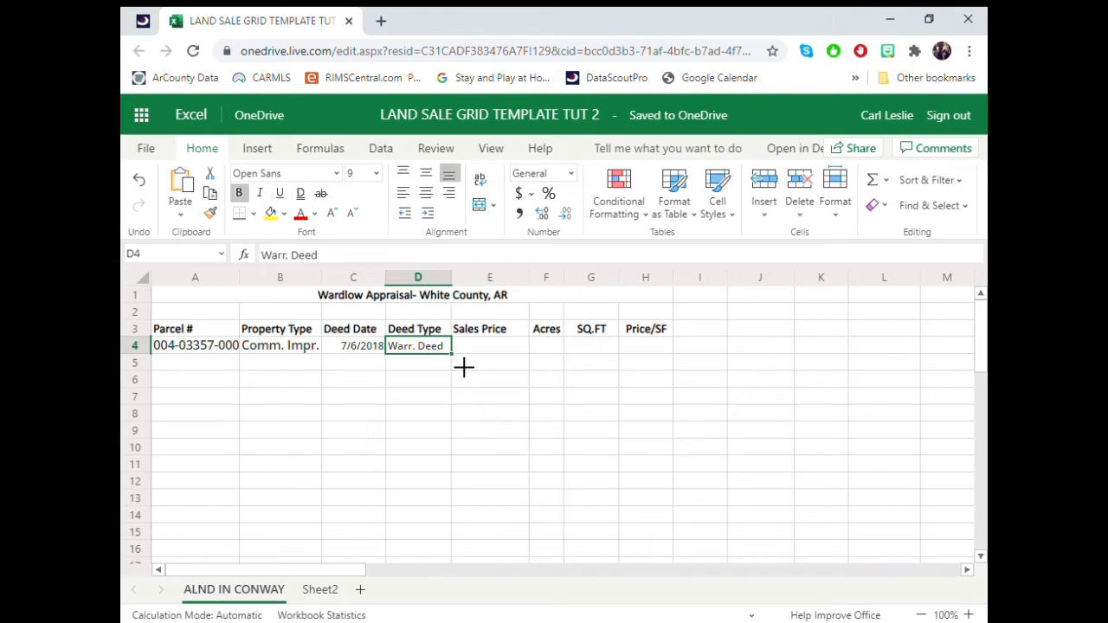
# Step: Fill Warr. Deed from D4 down to D11 and Comm. Impr. from B4 down to B8
pyautogui.hotkey('shift', 'Down')
pyautogui.hotkey('ctrl', 'd')
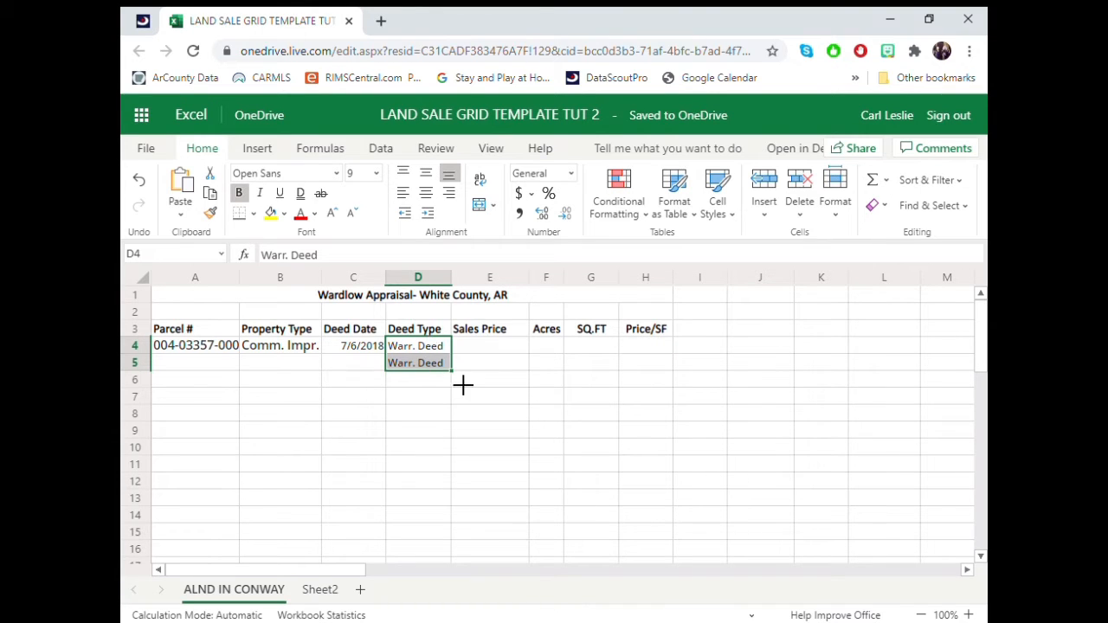
pyautogui.moveTo(464, 383); pyautogui.dragTo(465, 485)
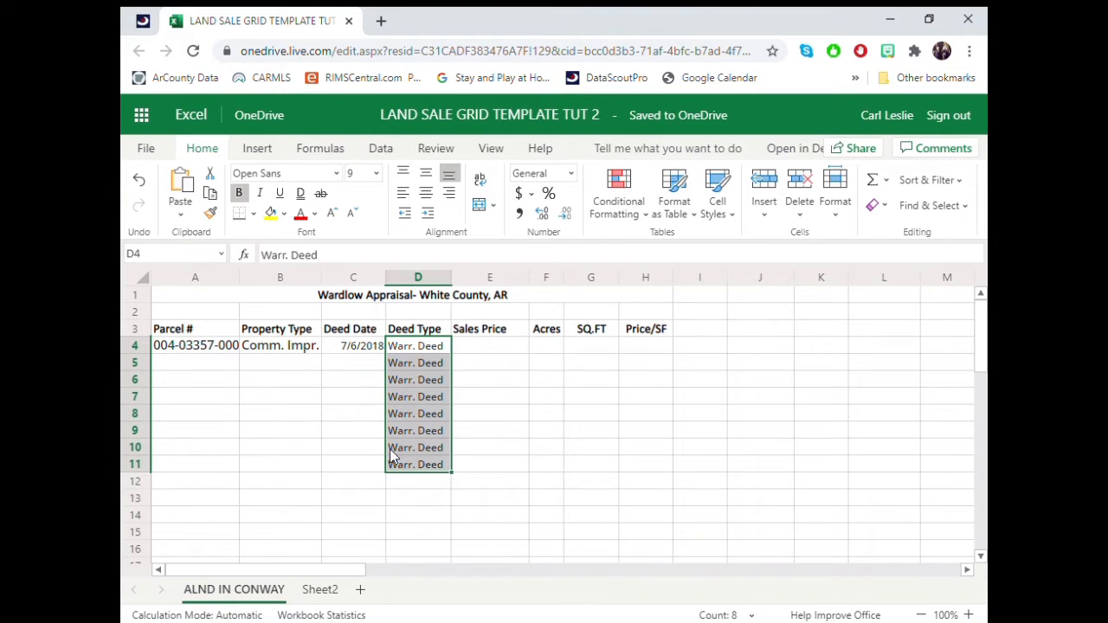
pyautogui.click(286, 351)
pyautogui.moveTo(333, 367); pyautogui.dragTo(331, 454)
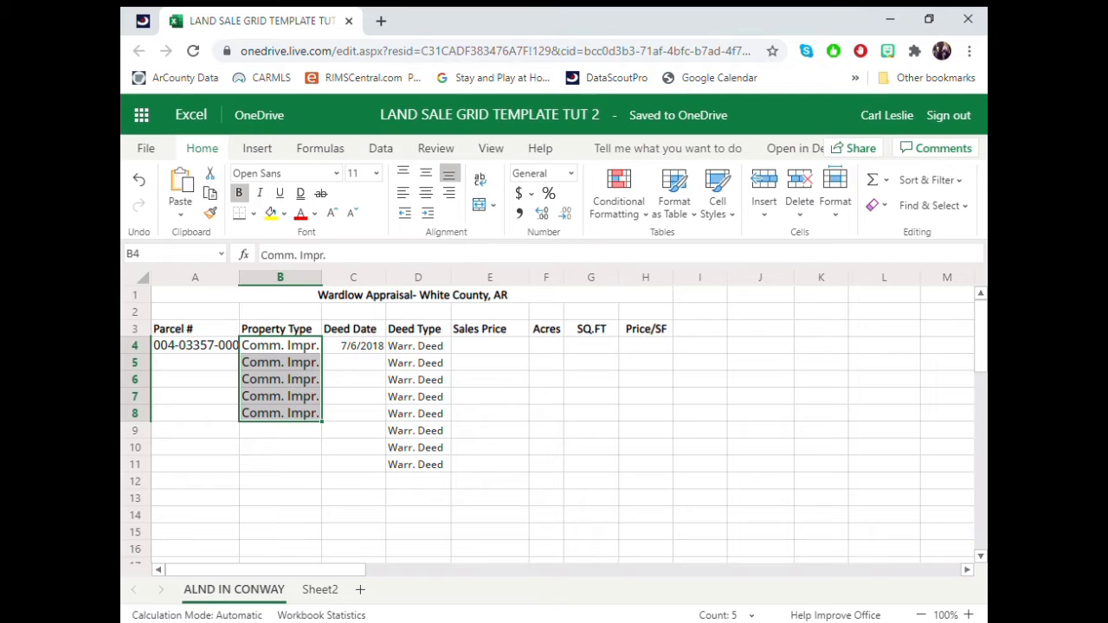
pyautogui.click(418, 464)
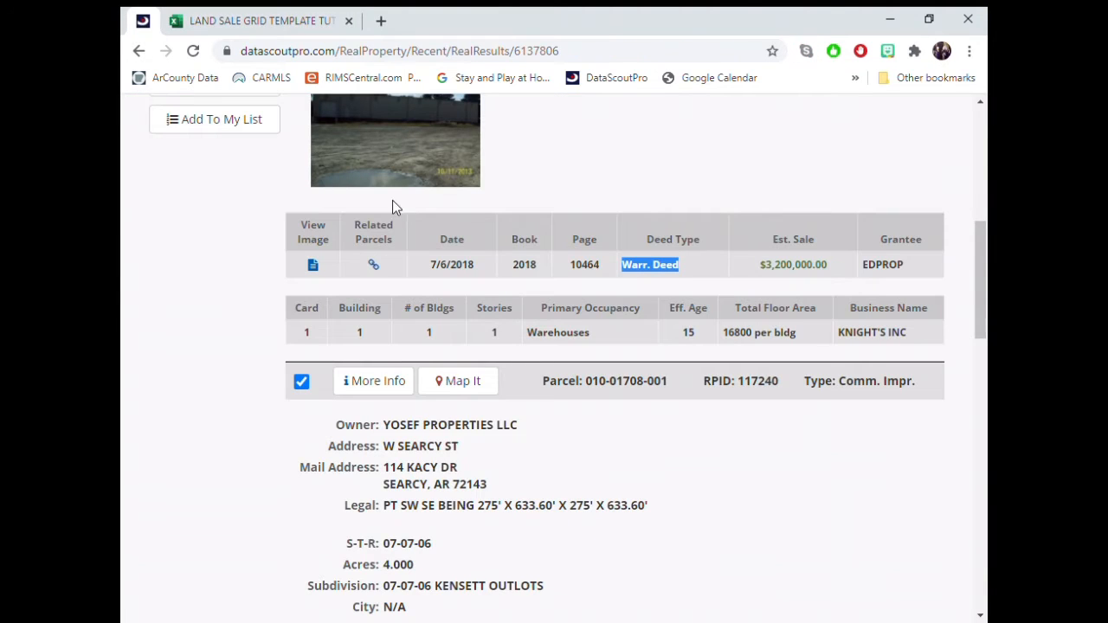
# Step: Copy the first parcel's estimated sale price, $3,200,000.00, from DataScoutPro into the Sales Price cell E4 in Excel
pyautogui.click(274, 24)
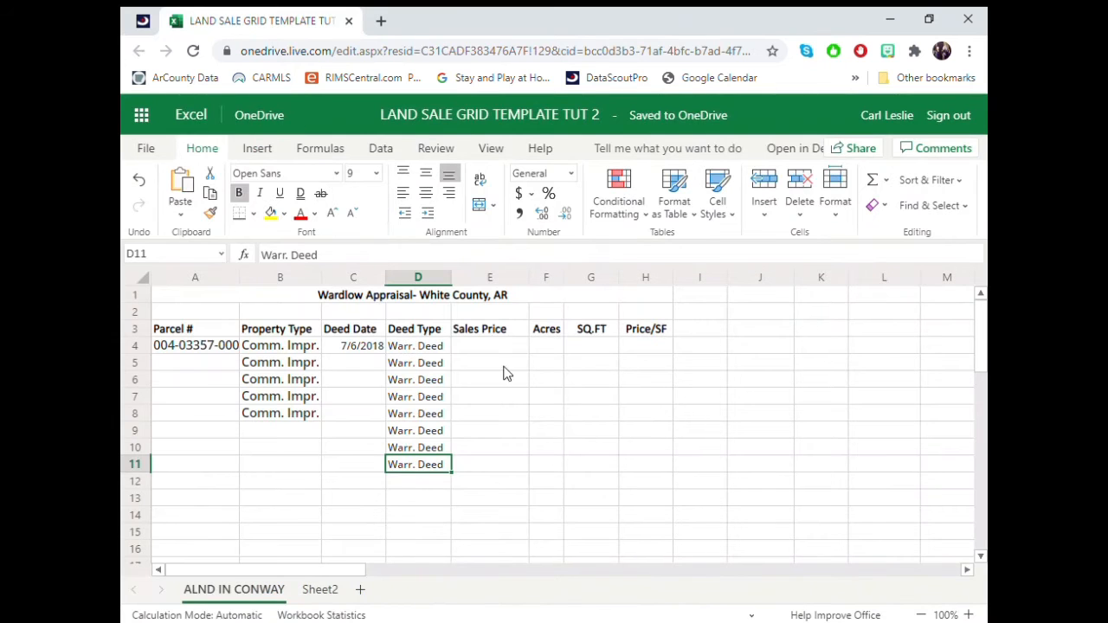
pyautogui.click(143, 20)
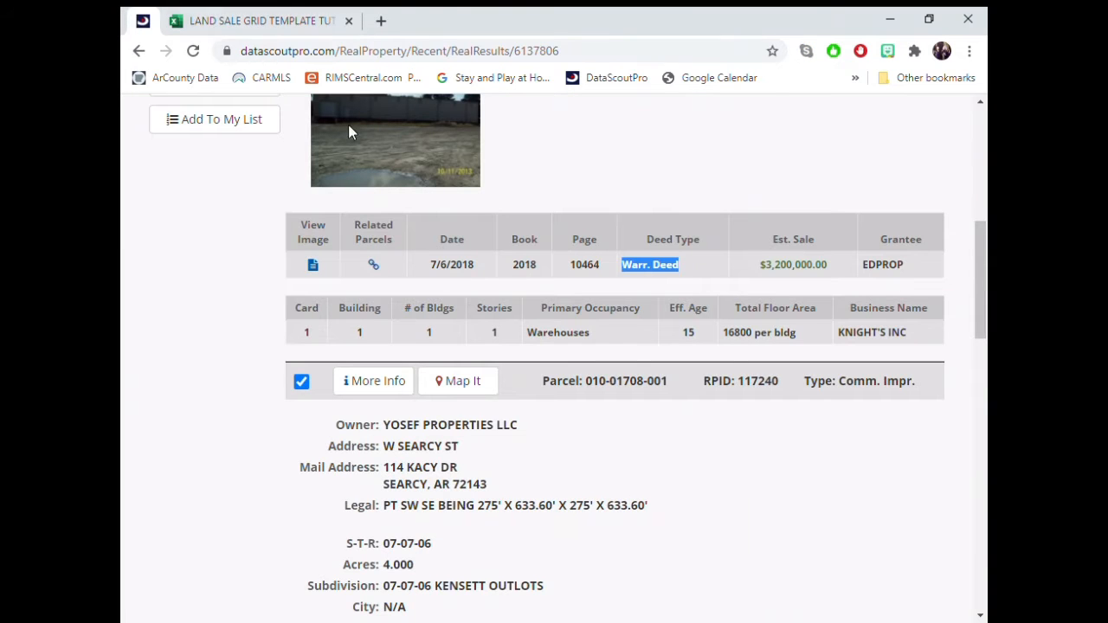
pyautogui.moveTo(759, 266); pyautogui.dragTo(833, 271)
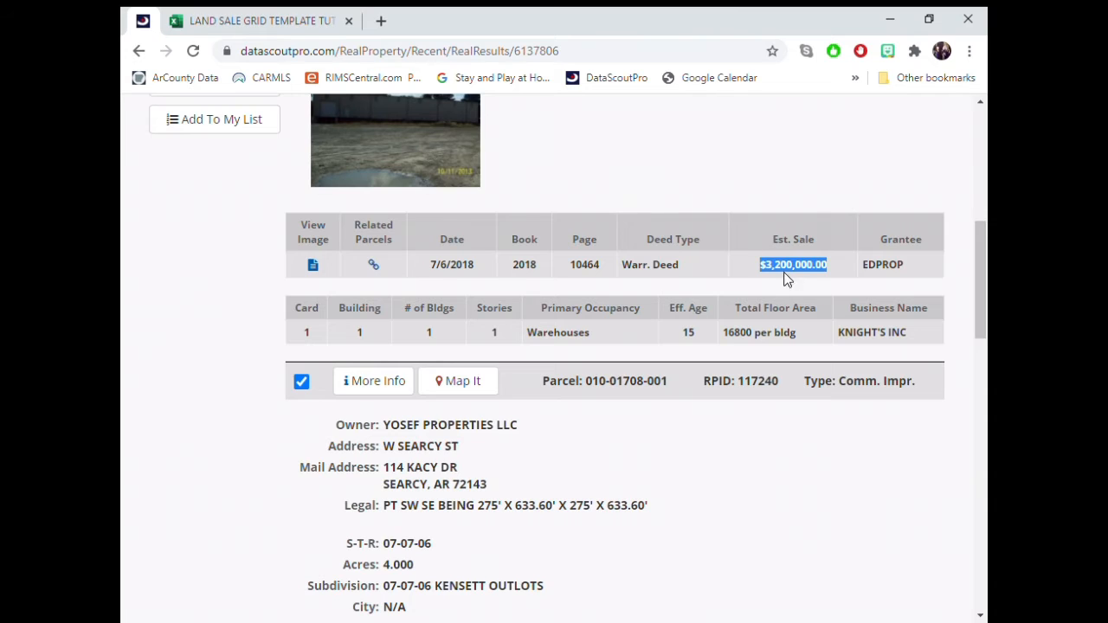
pyautogui.click(279, 17)
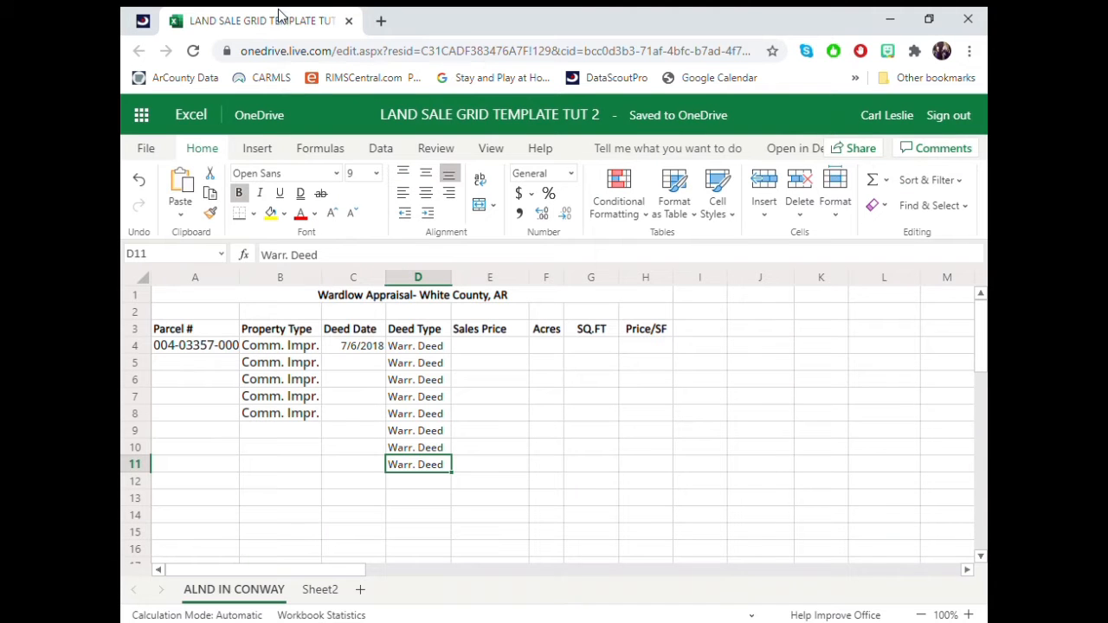
pyautogui.click(499, 349)
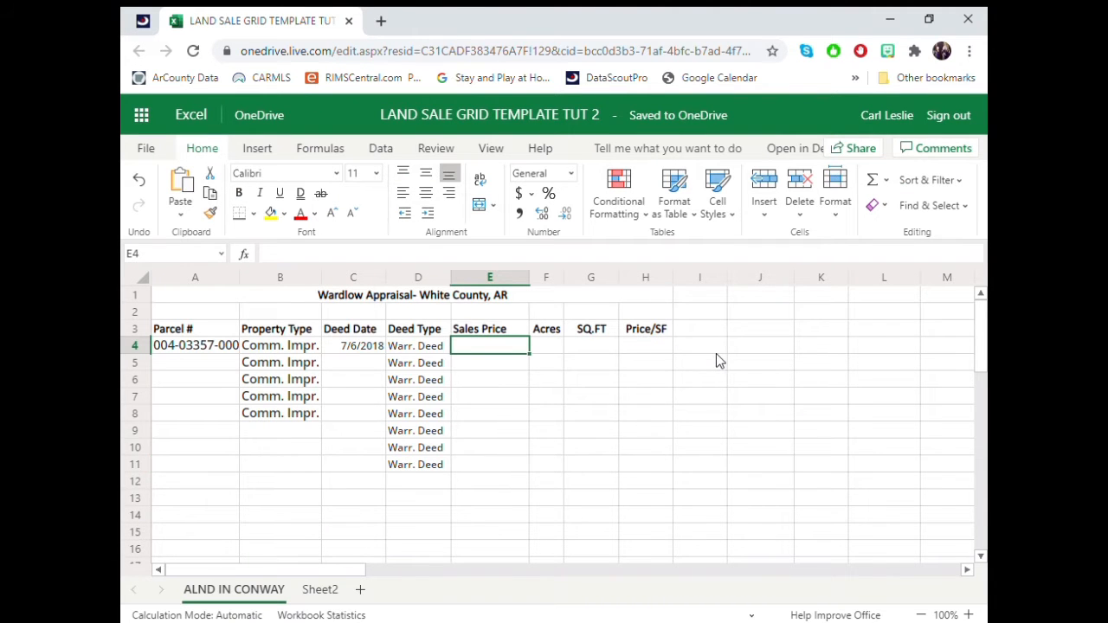
pyautogui.hotkey('ctrl', 'v')
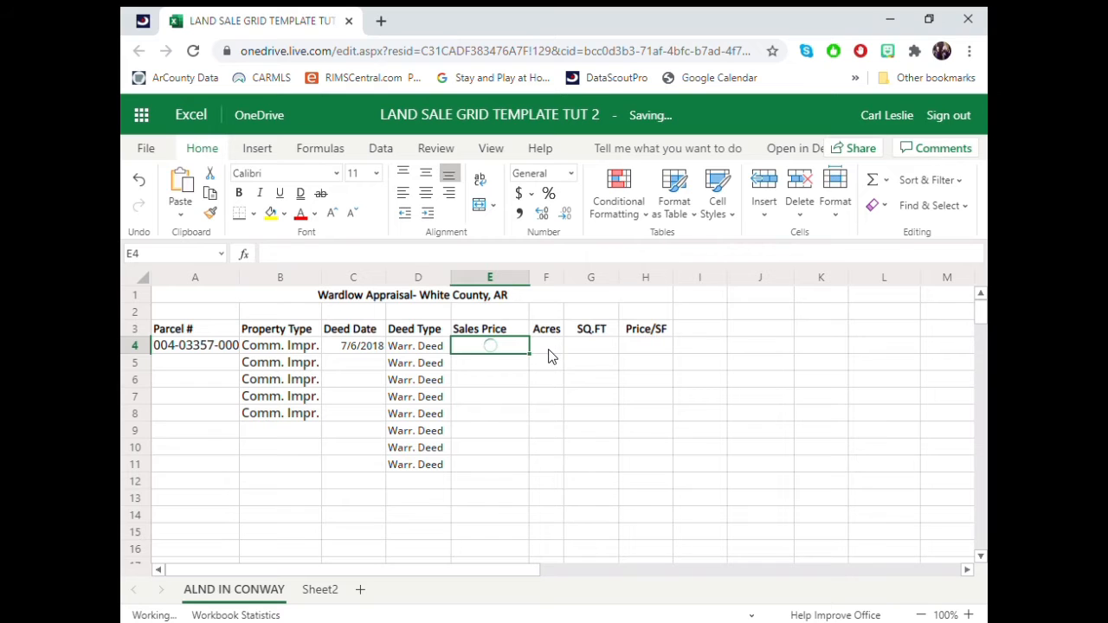
# Step: Copy the first parcel's acreage, 0.460, from DataScoutPro into the Acres cell F4 in Excel
pyautogui.click(549, 349)
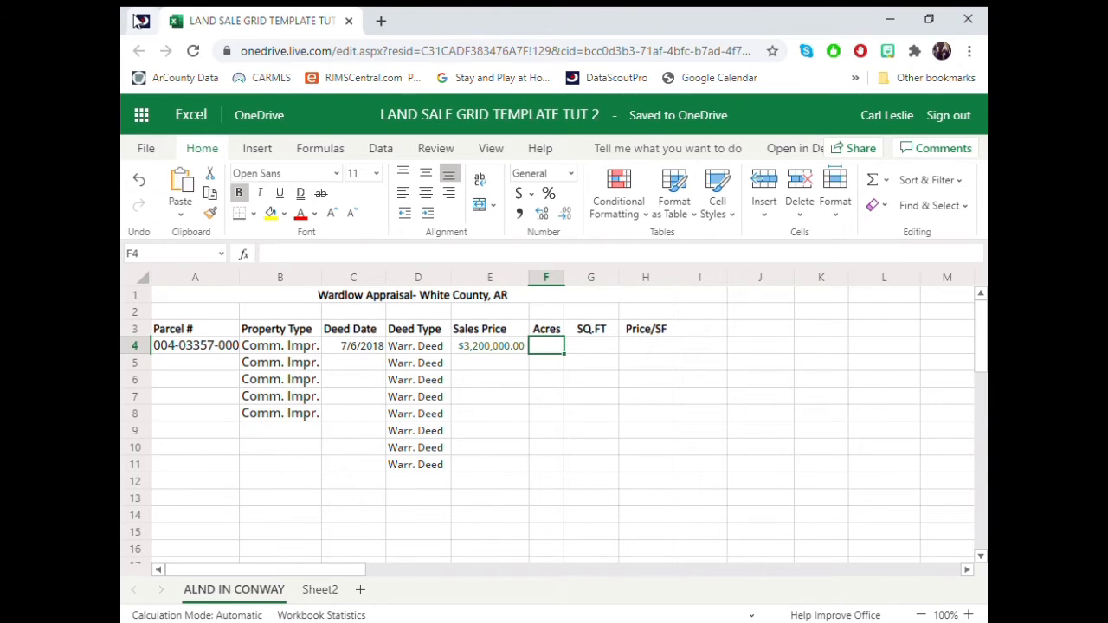
pyautogui.click(138, 21)
pyautogui.scroll(4, 503, 390)
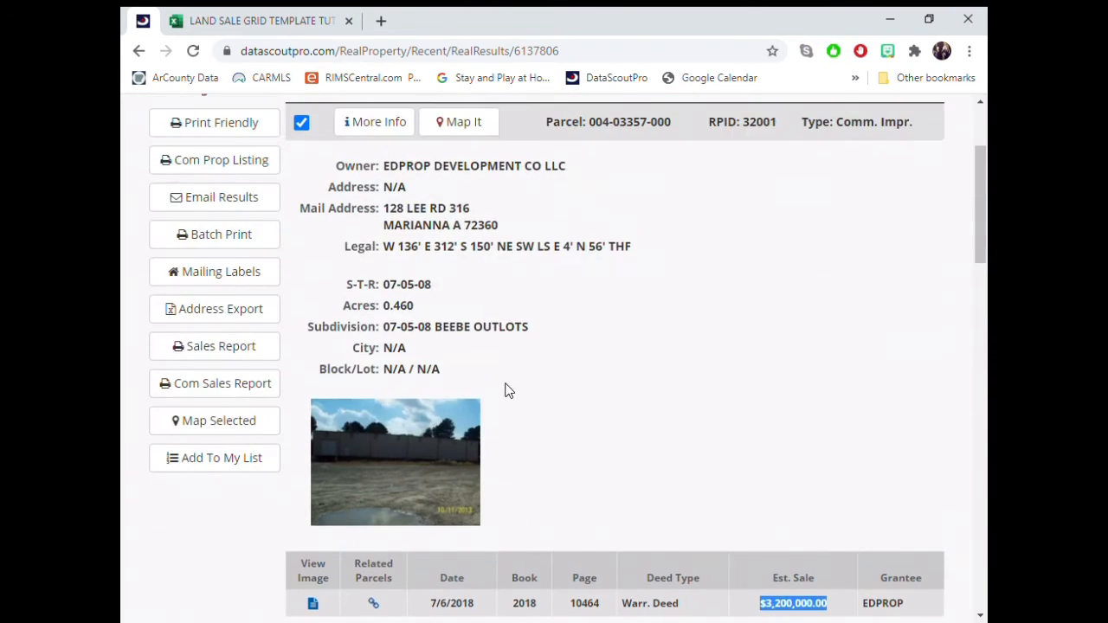
pyautogui.scroll(2, 509, 391)
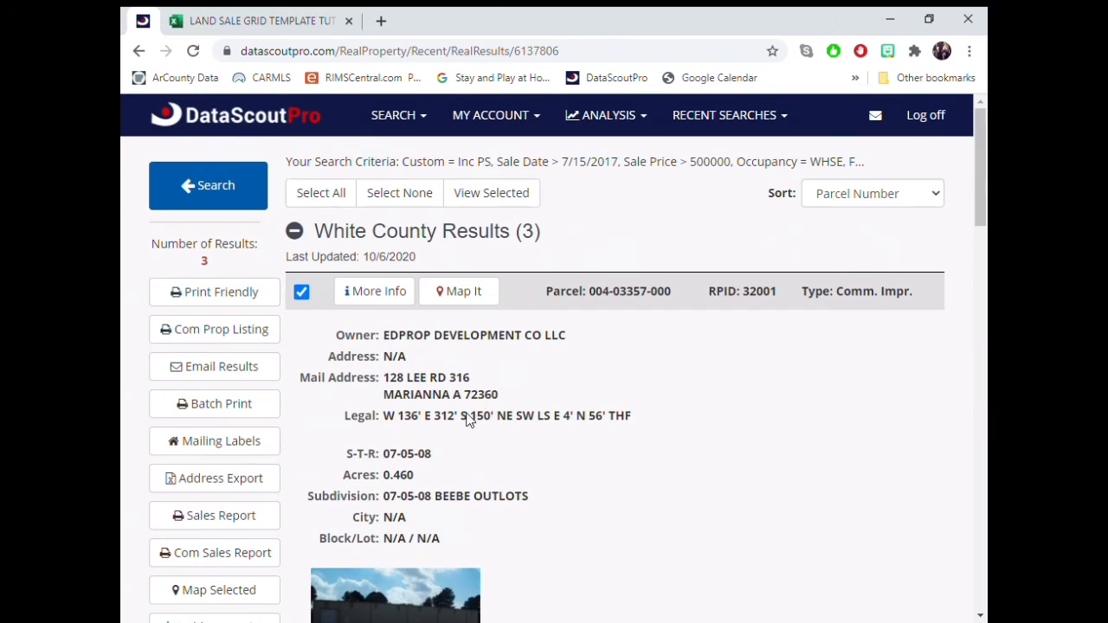
pyautogui.doubleClick(391, 482)
pyautogui.hotkey('ctrl', 'c')
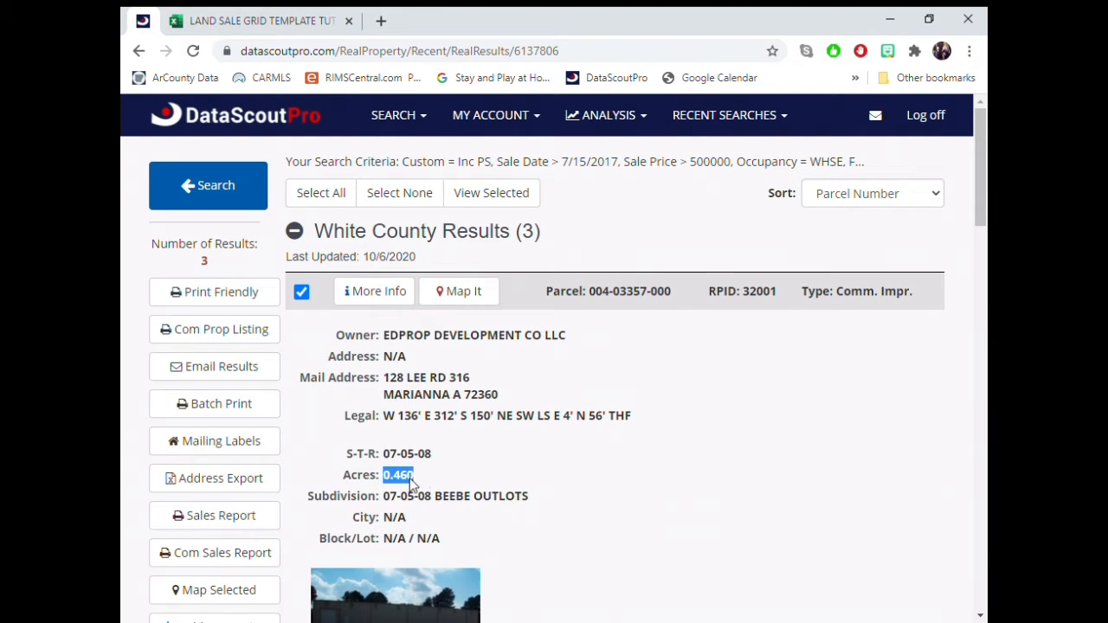
pyautogui.click(282, 23)
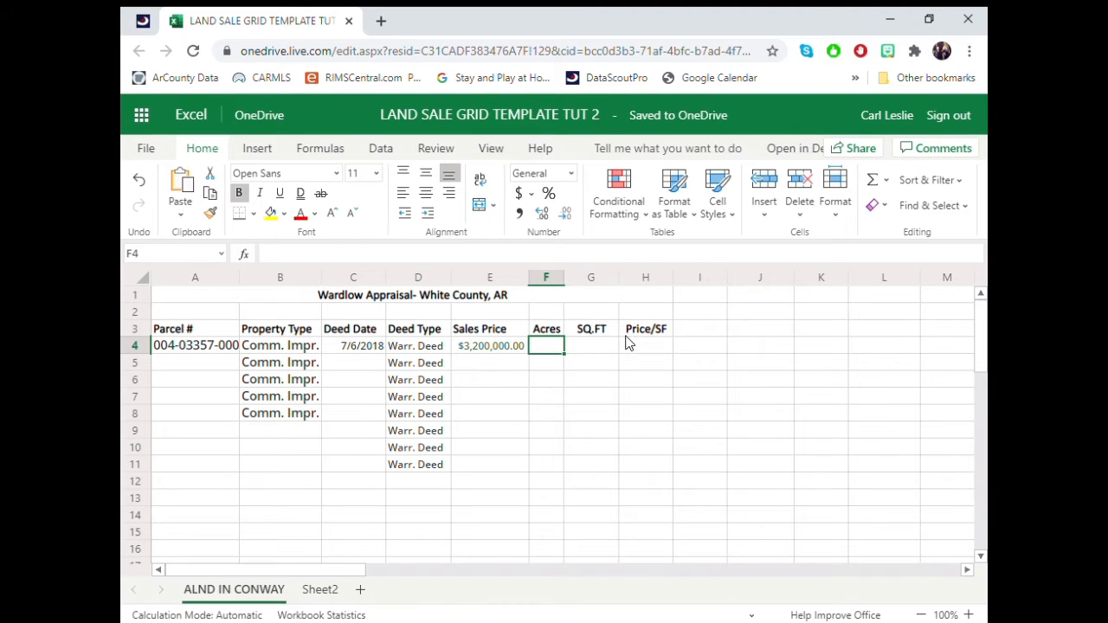
pyautogui.hotkey('ctrl', 'v')
# Step: Enter the formula =F4*43560 in the SQ.FT cell G4 to convert the first parcel's acres to square feet
pyautogui.click(590, 353)
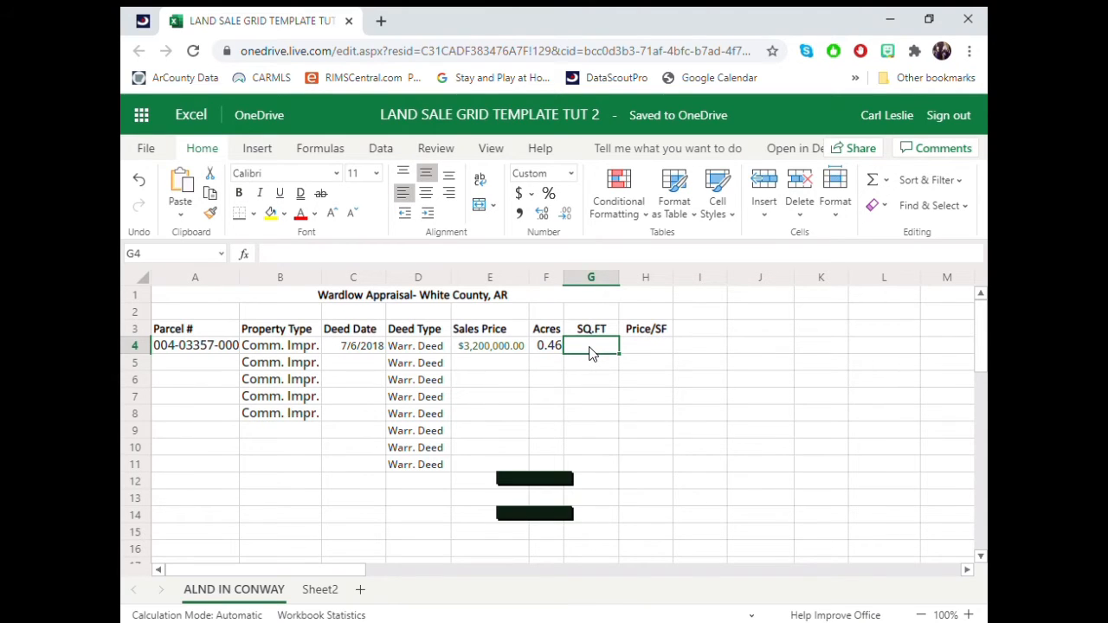
pyautogui.write('=')
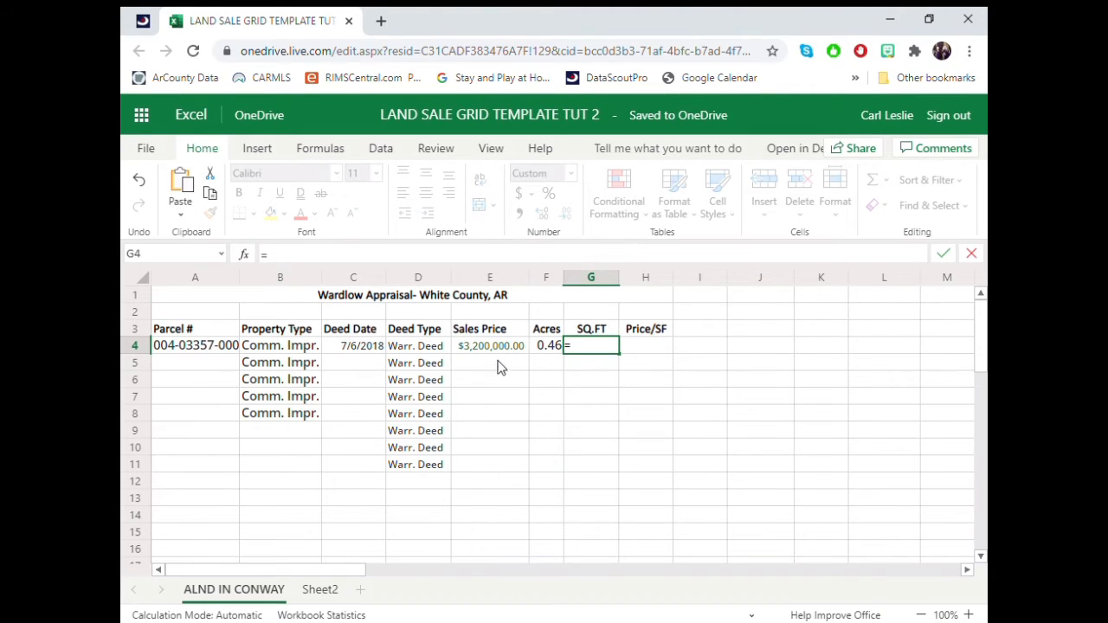
pyautogui.click(552, 279)
pyautogui.press('F4')
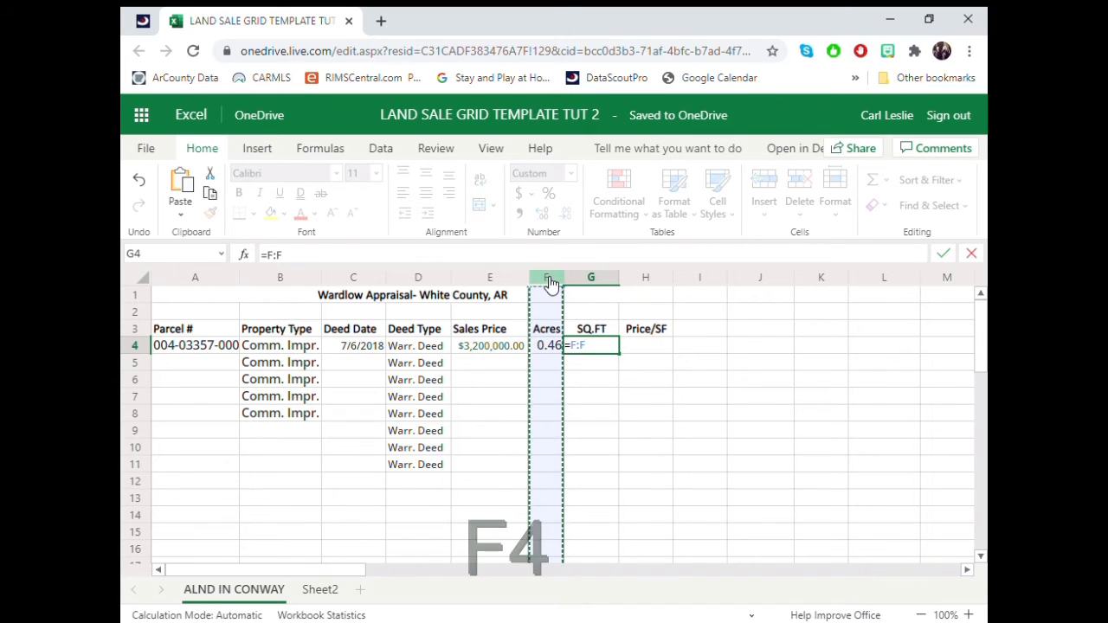
pyautogui.click(546, 344)
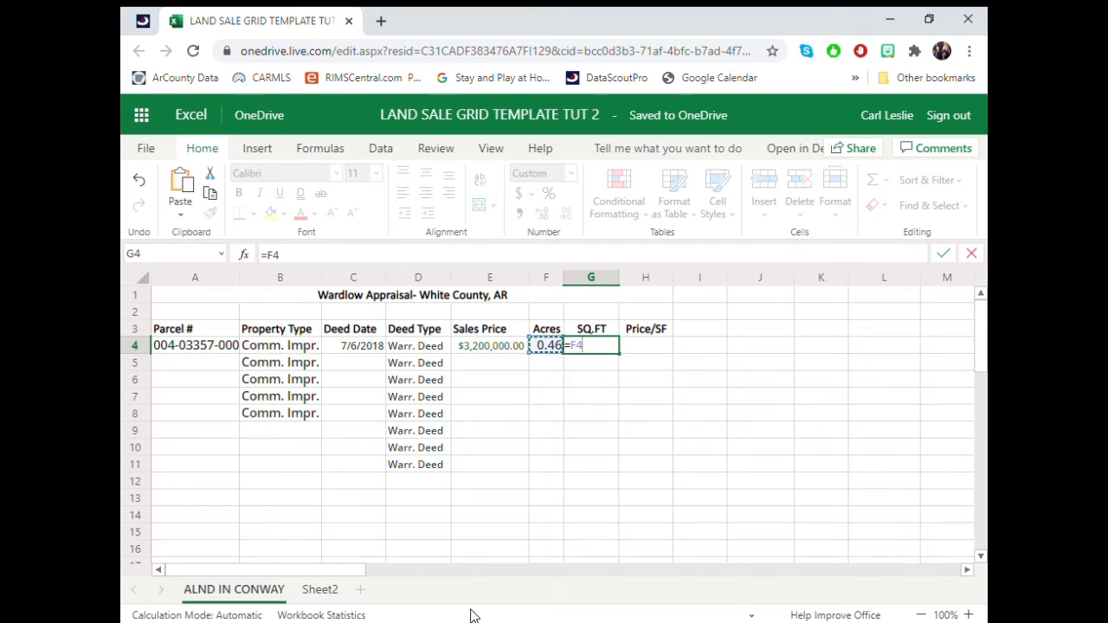
pyautogui.write('*')
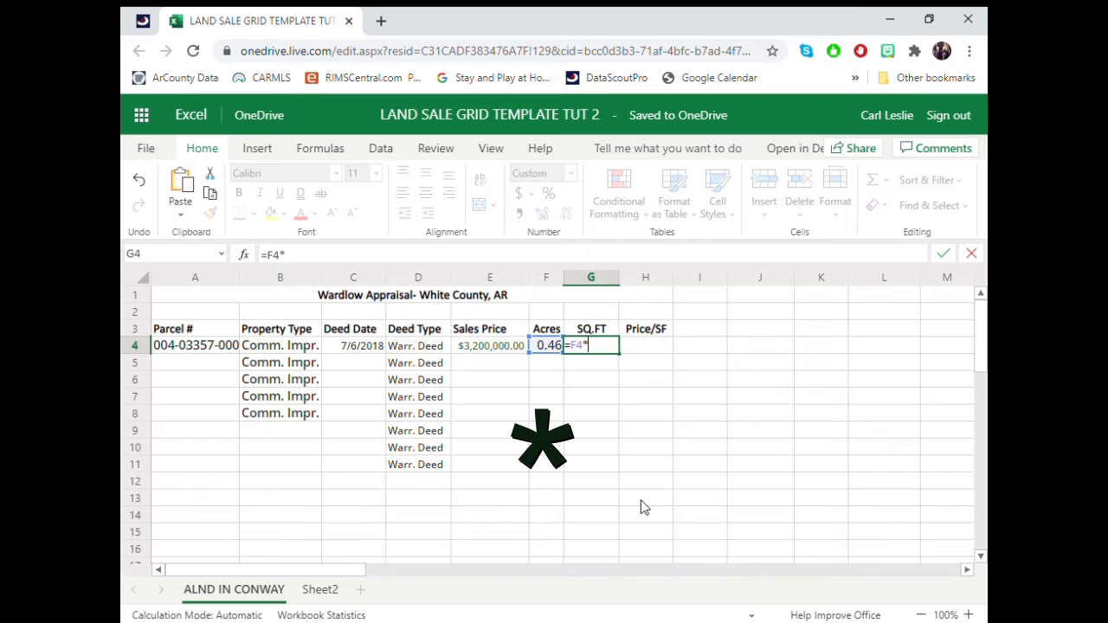
pyautogui.write('43560')
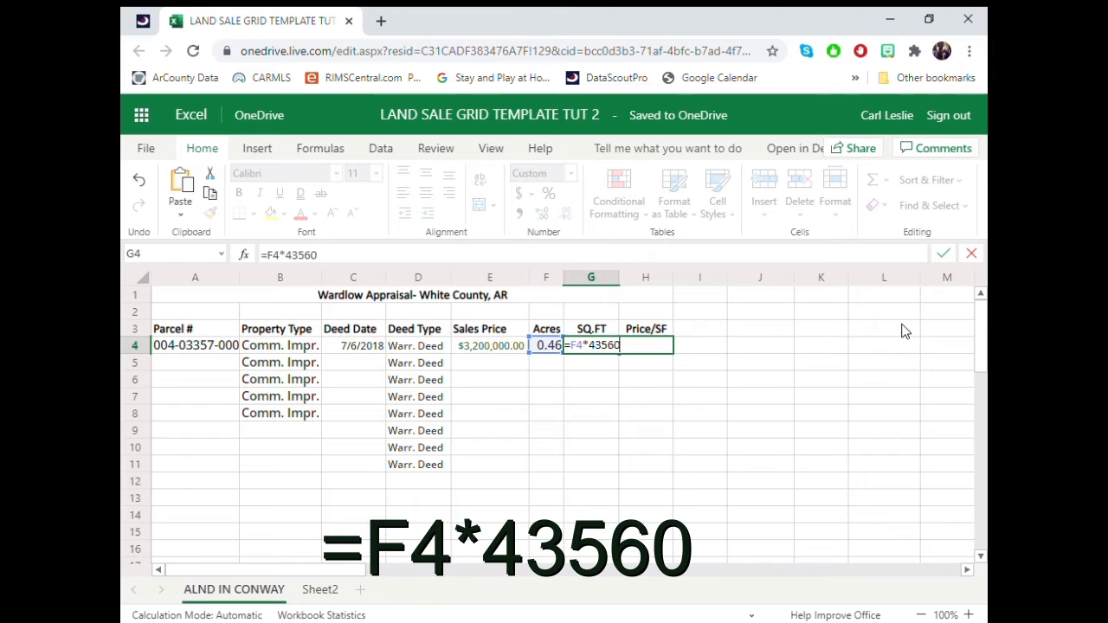
pyautogui.press('Return')
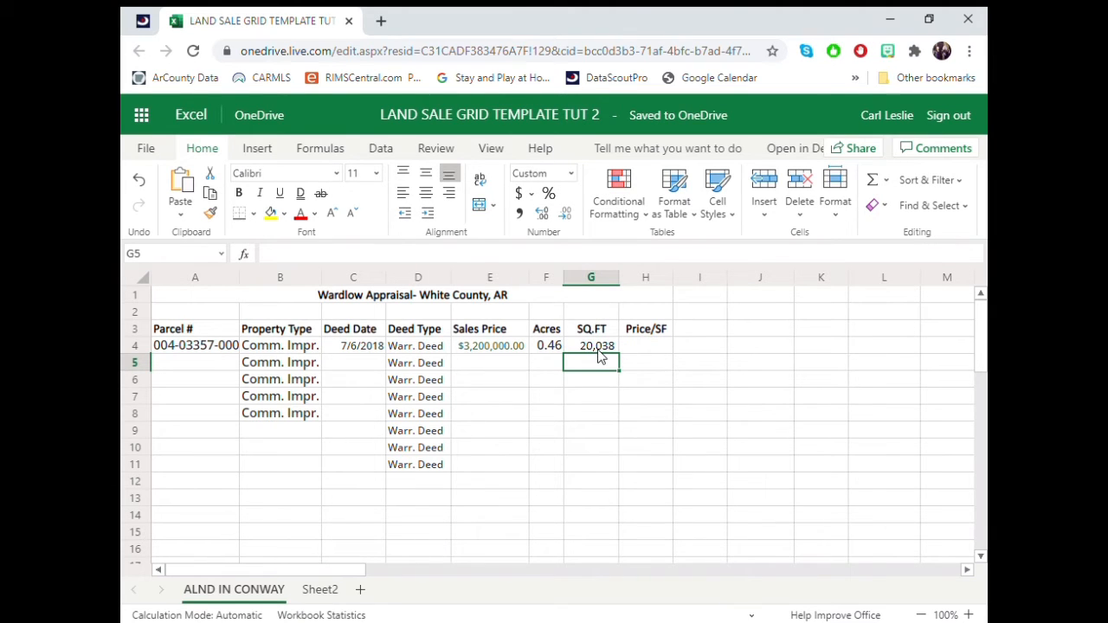
# Step: Enter the formula =E4/G4 in the Price/SF cell H4 to calculate the first parcel's price per square foot
pyautogui.click(638, 346)
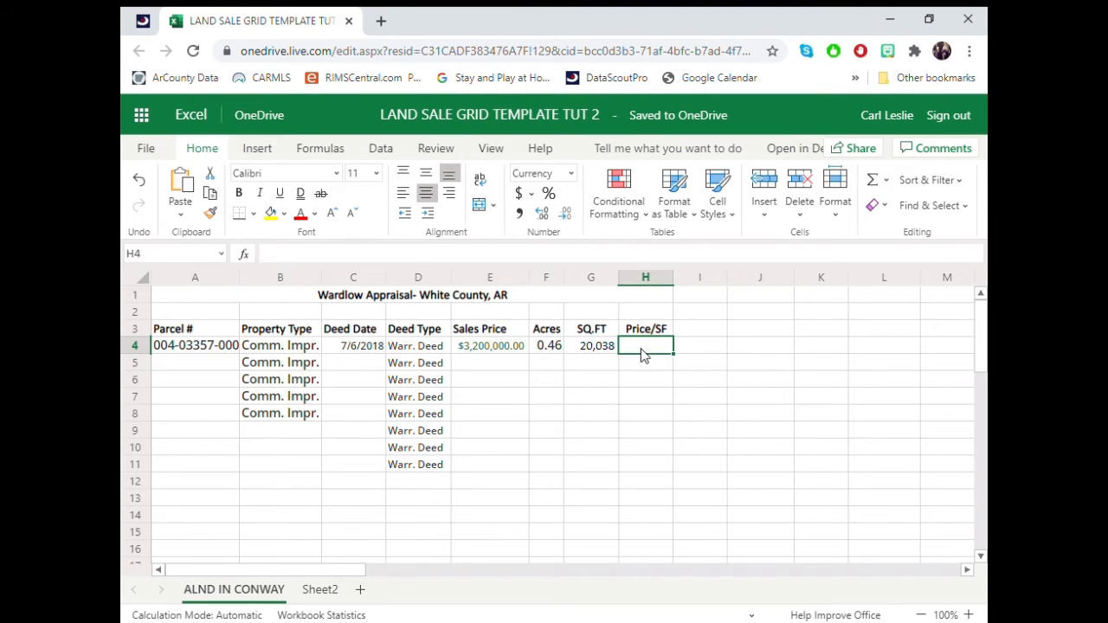
pyautogui.write('=')
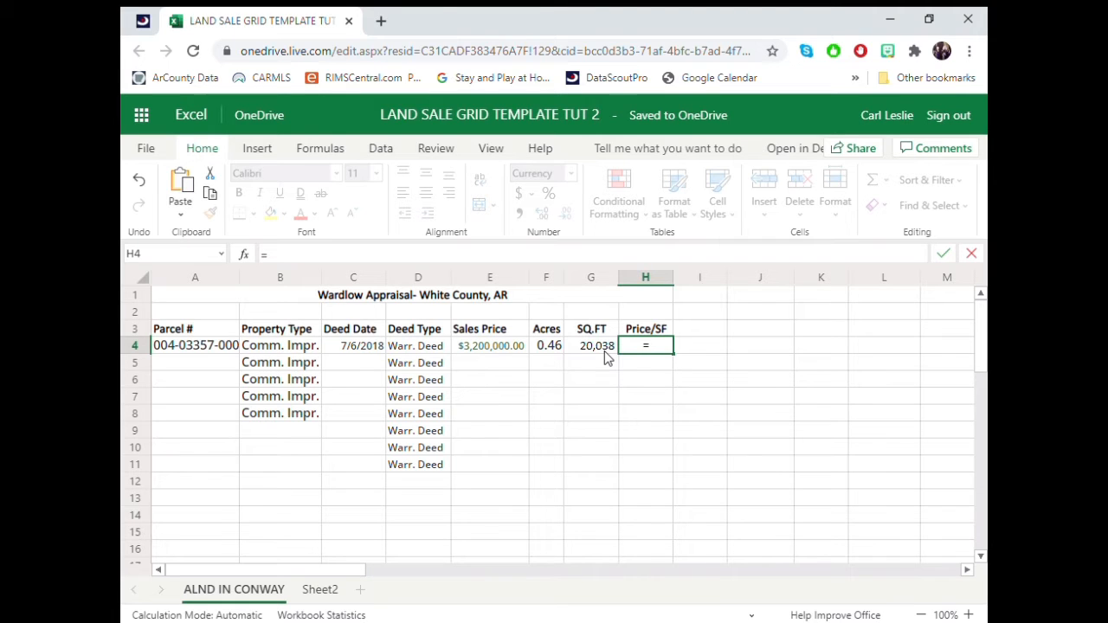
pyautogui.click(484, 346)
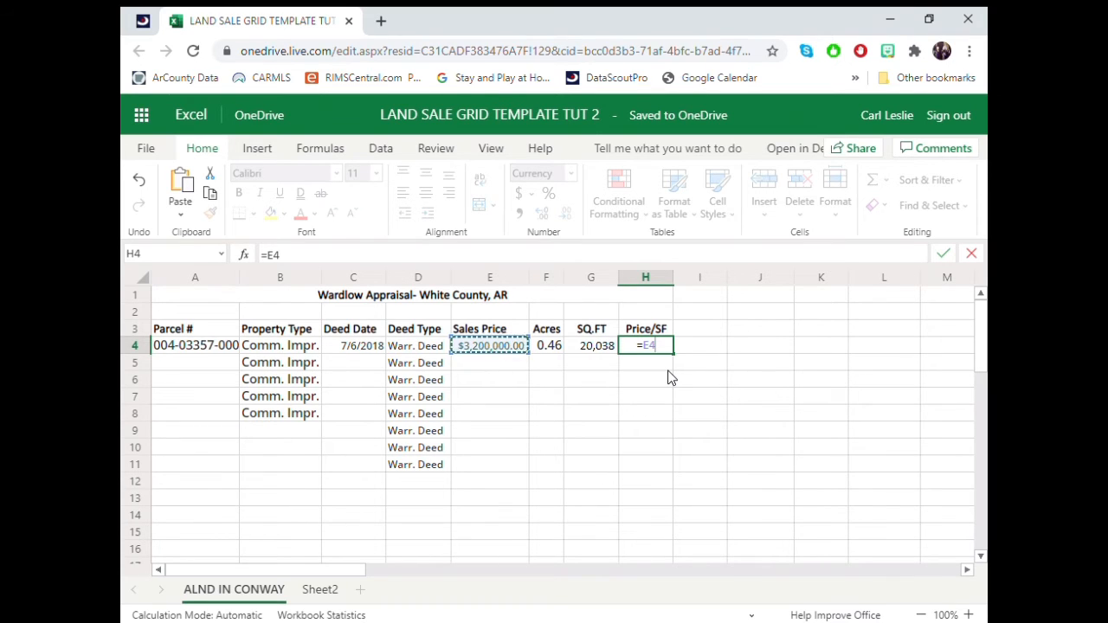
pyautogui.write('/')
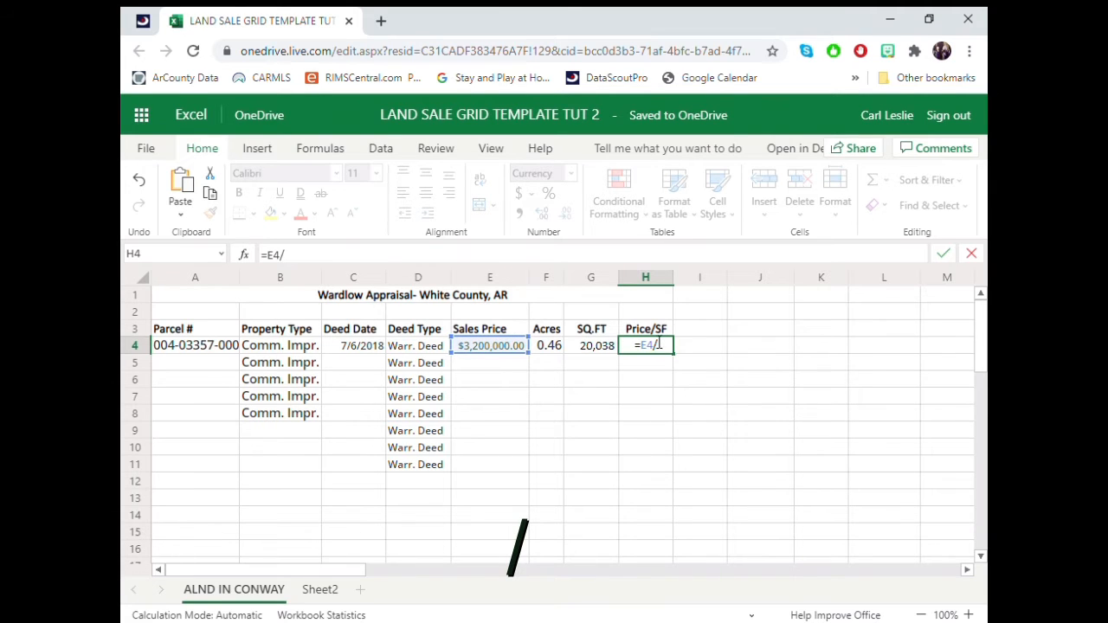
pyautogui.click(594, 351)
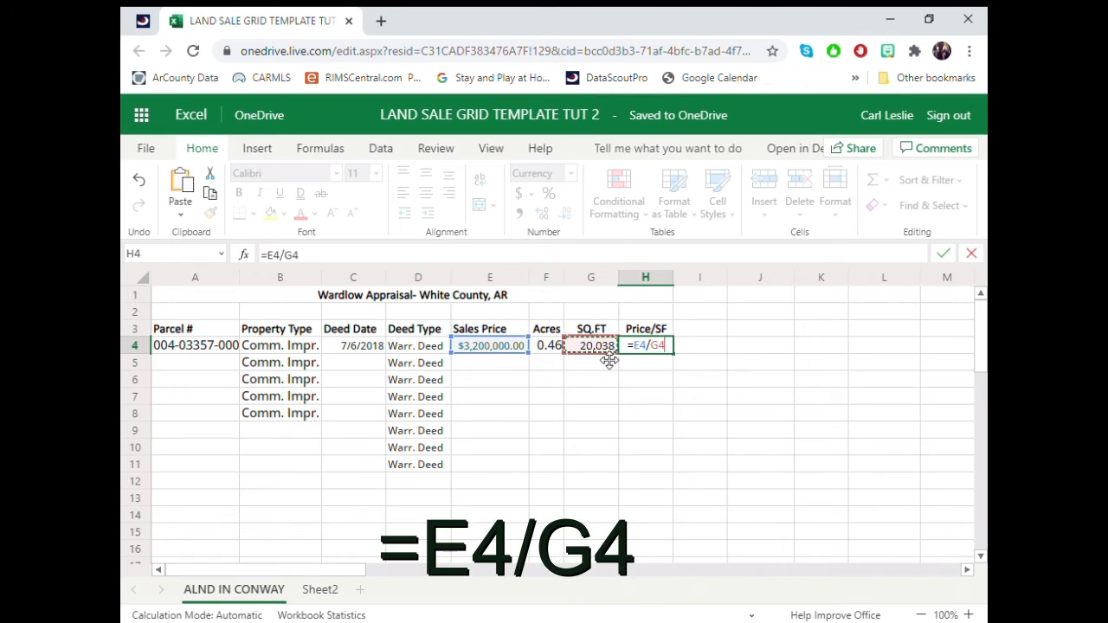
pyautogui.press('Return')
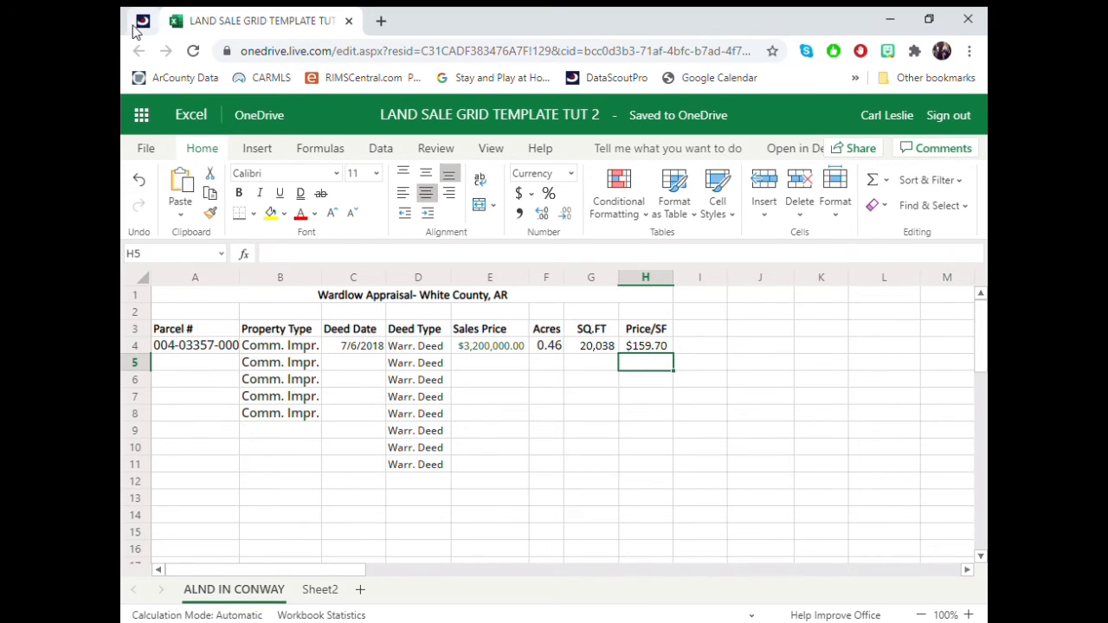
pyautogui.click(177, 364)
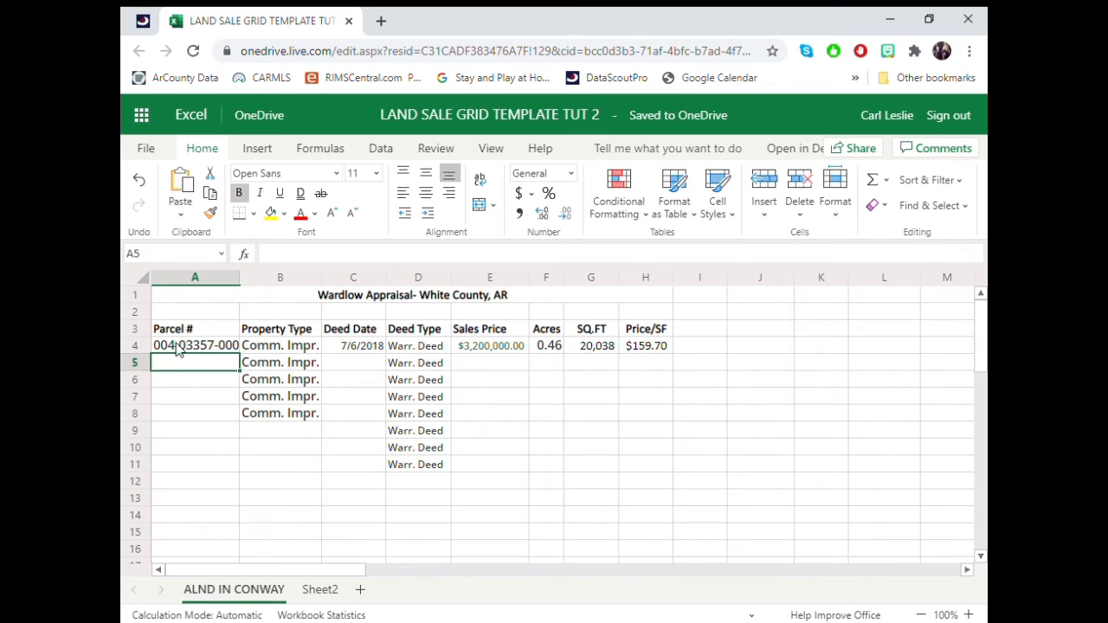
pyautogui.click(144, 21)
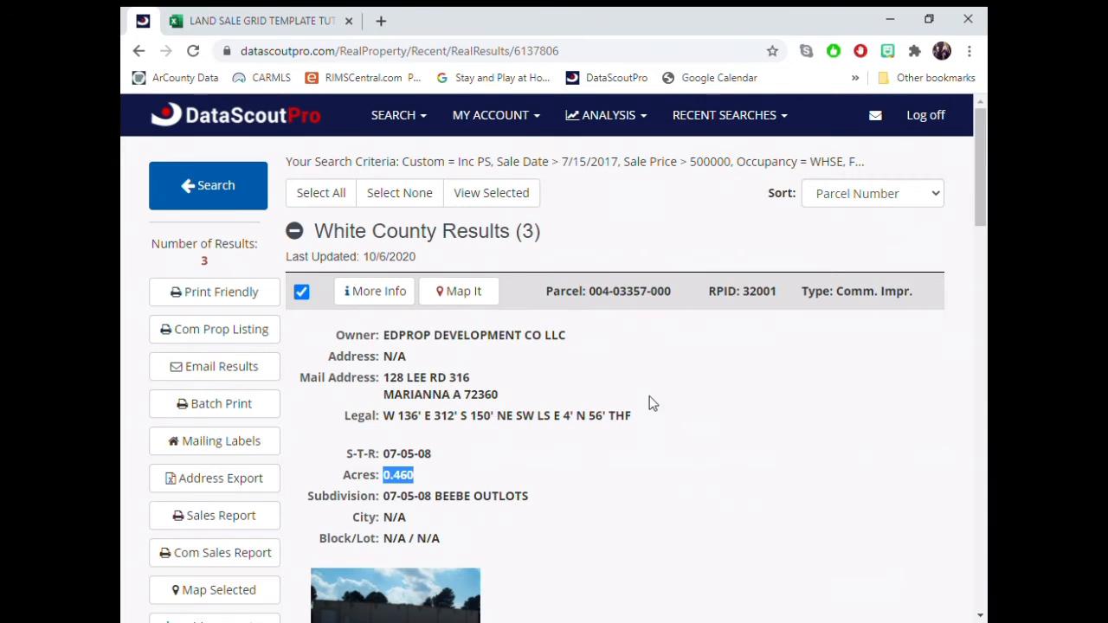
pyautogui.scroll(-3, 596, 379)
pyautogui.scroll(-5, 580, 381)
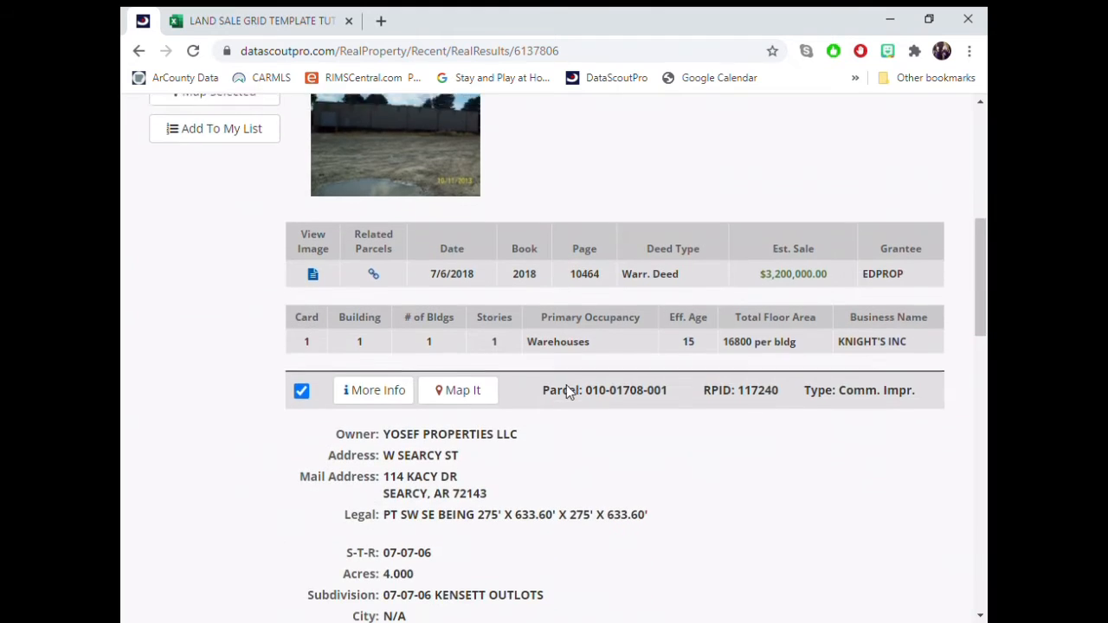
pyautogui.moveTo(587, 213); pyautogui.dragTo(682, 232)
pyautogui.hotkey('ctrl', 'c')
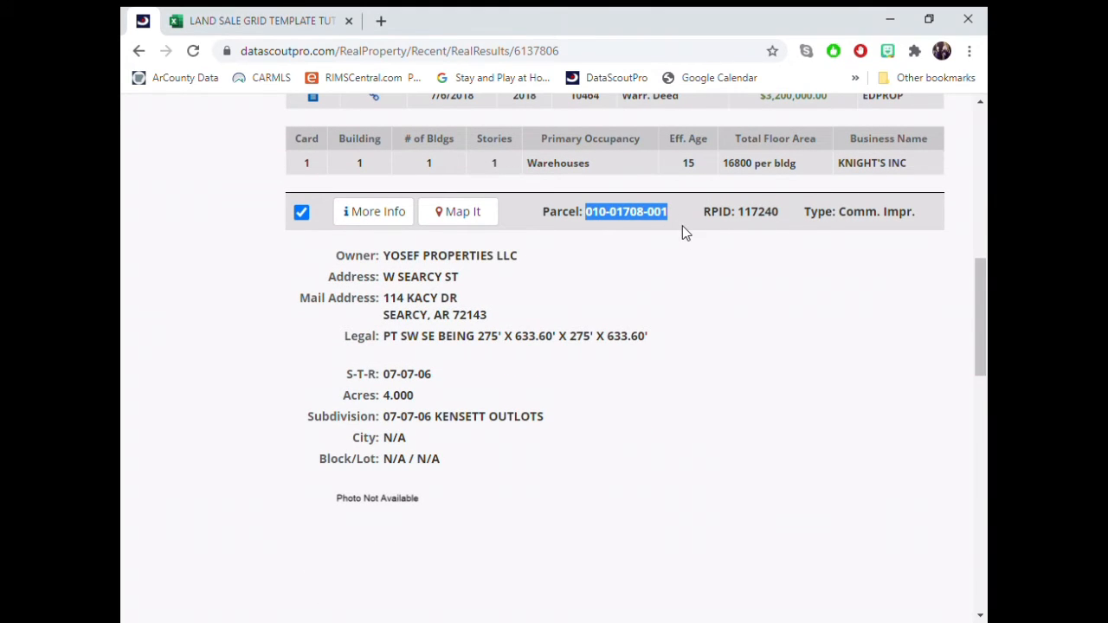
pyautogui.click(227, 26)
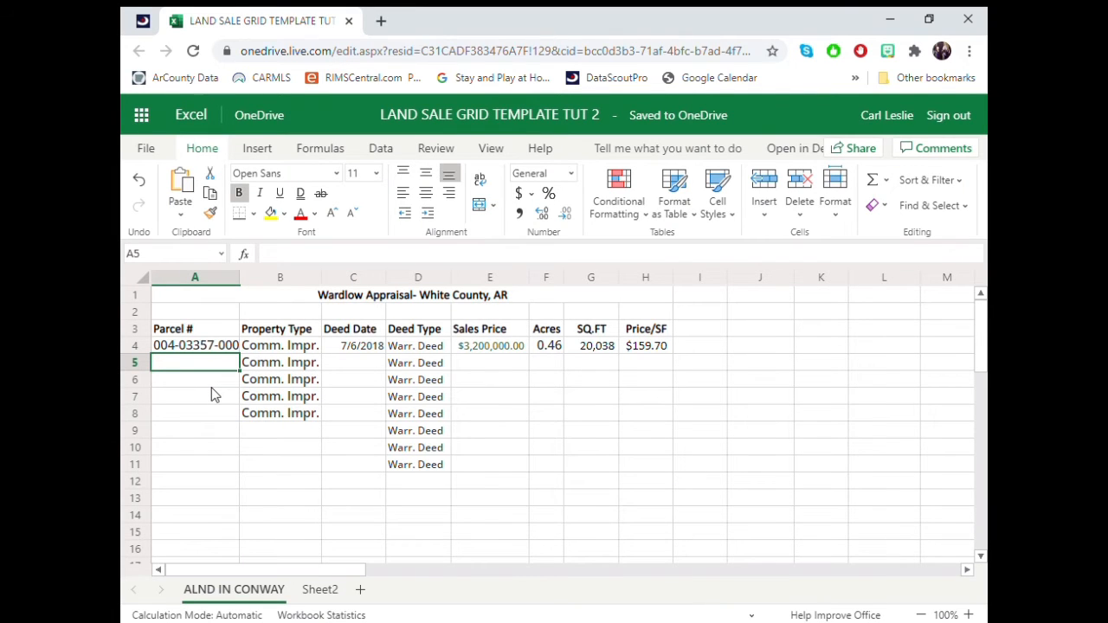
pyautogui.hotkey('ctrl', 'v')
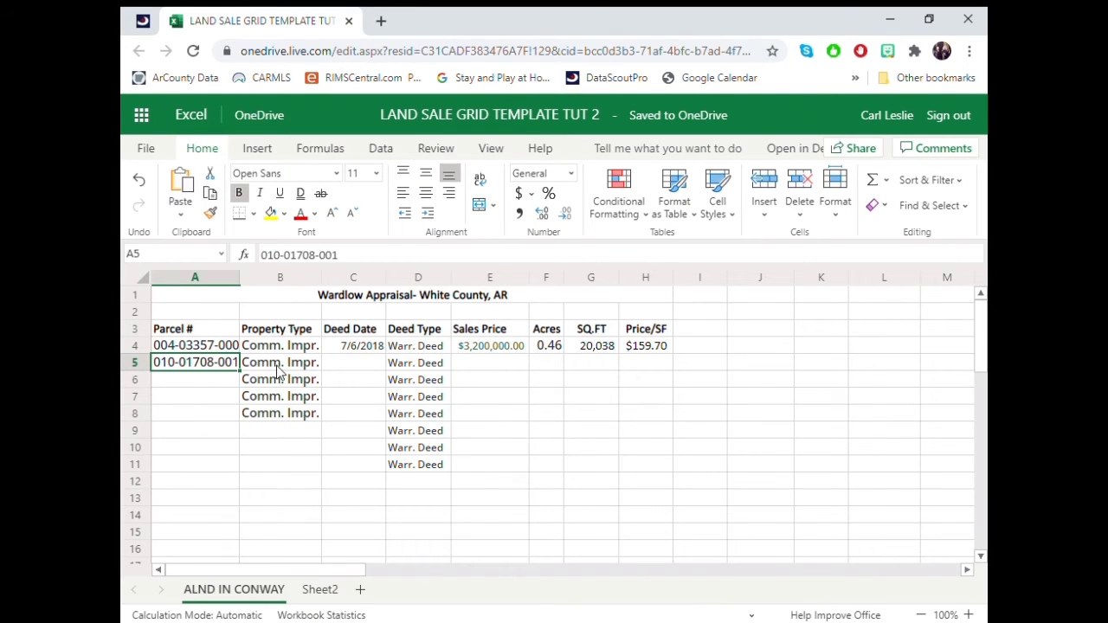
# Step: Copy the second parcel's deed date, 12/22/2017, from DataScoutPro into the Deed Date cell C5 in Excel
pyautogui.click(143, 21)
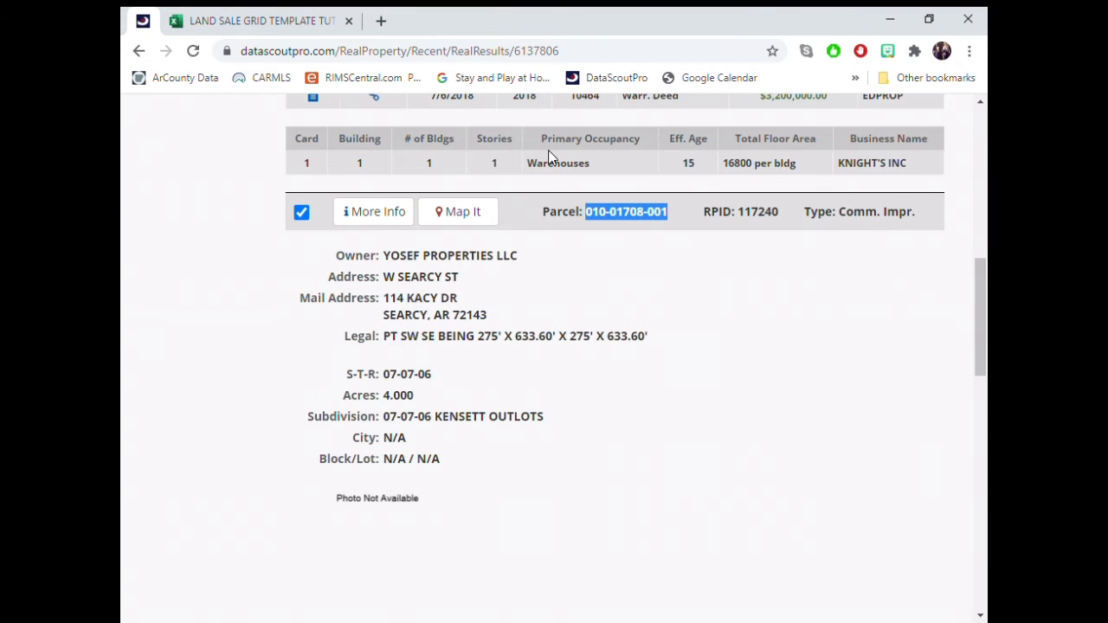
pyautogui.click(223, 24)
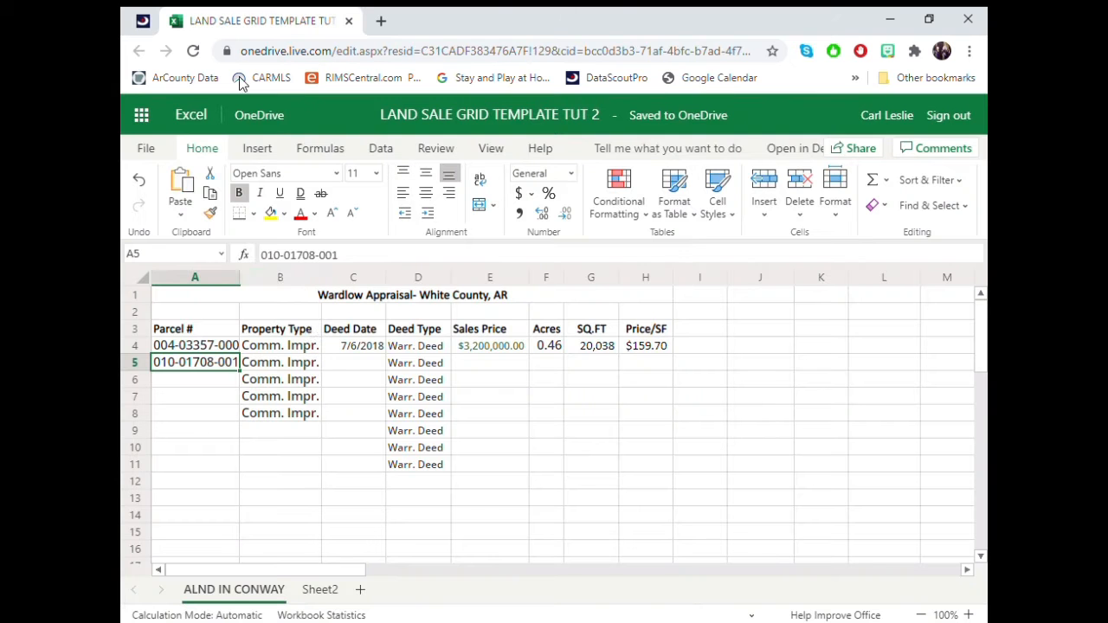
pyautogui.click(357, 370)
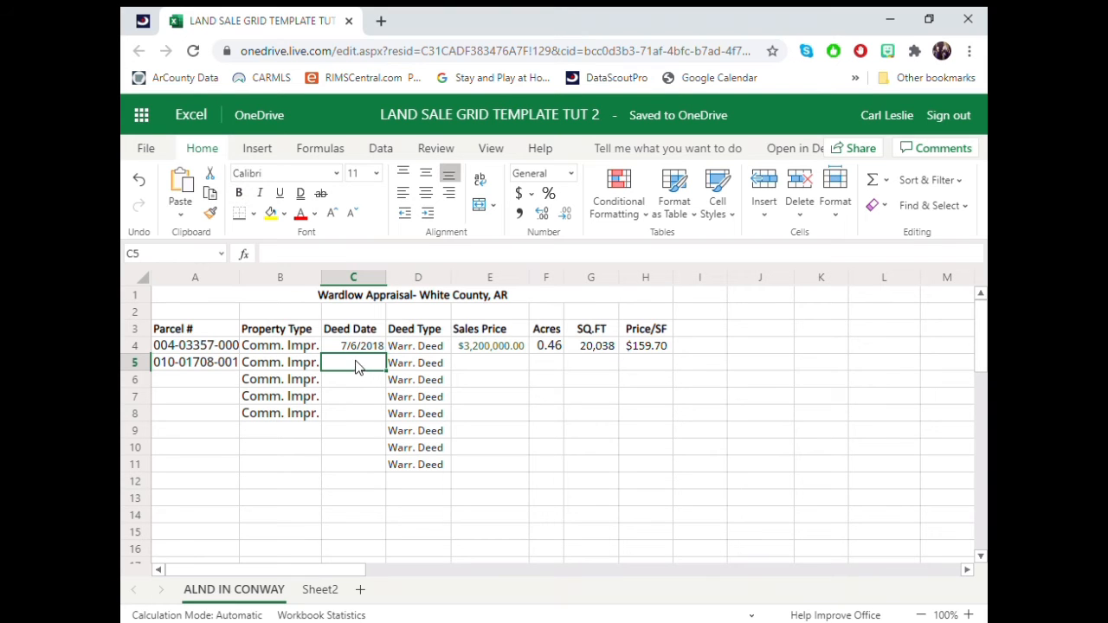
pyautogui.click(143, 21)
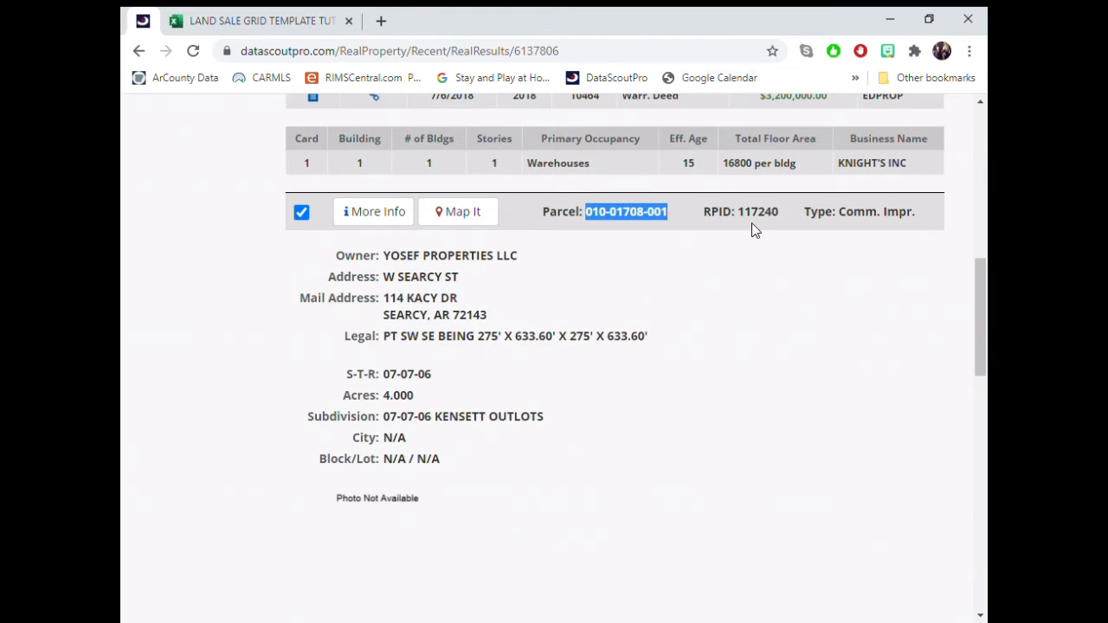
pyautogui.scroll(-4, 569, 292)
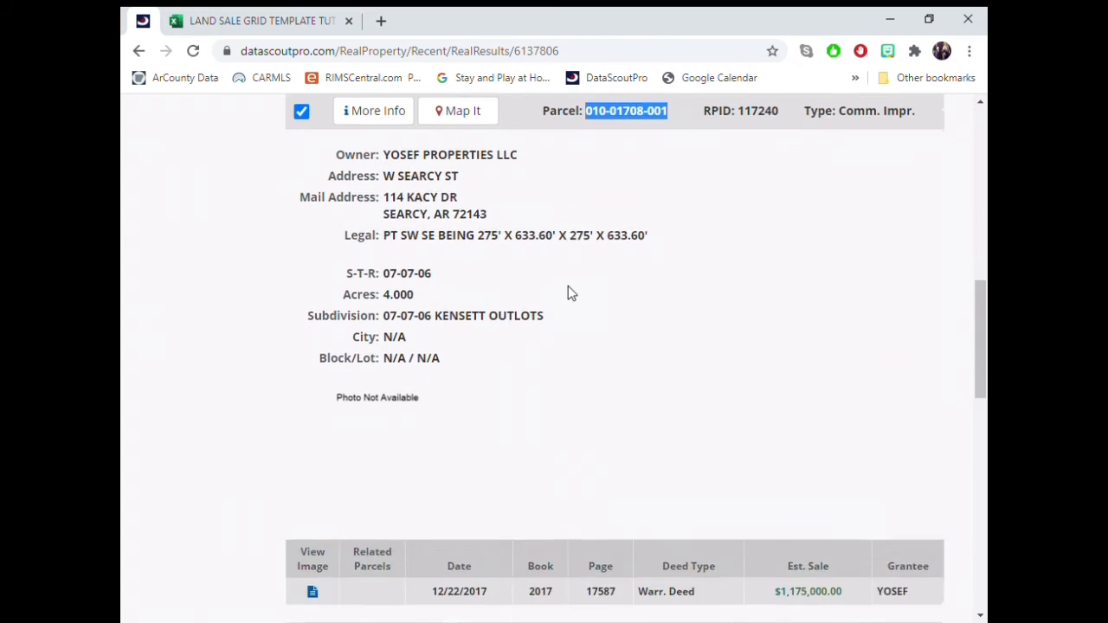
pyautogui.moveTo(638, 355); pyautogui.dragTo(695, 356)
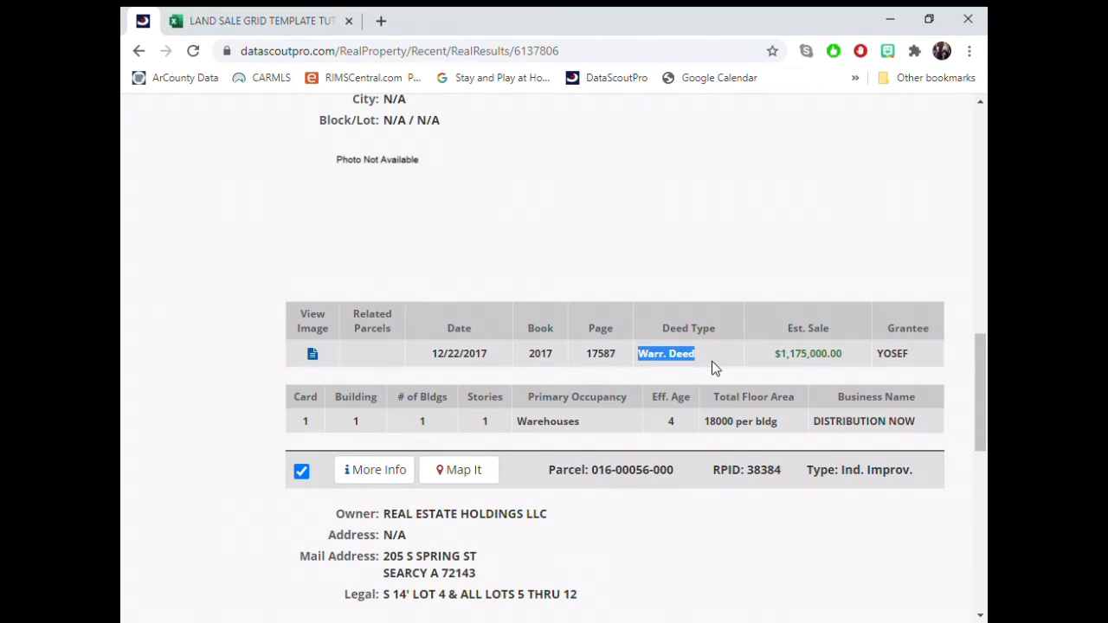
pyautogui.click(249, 22)
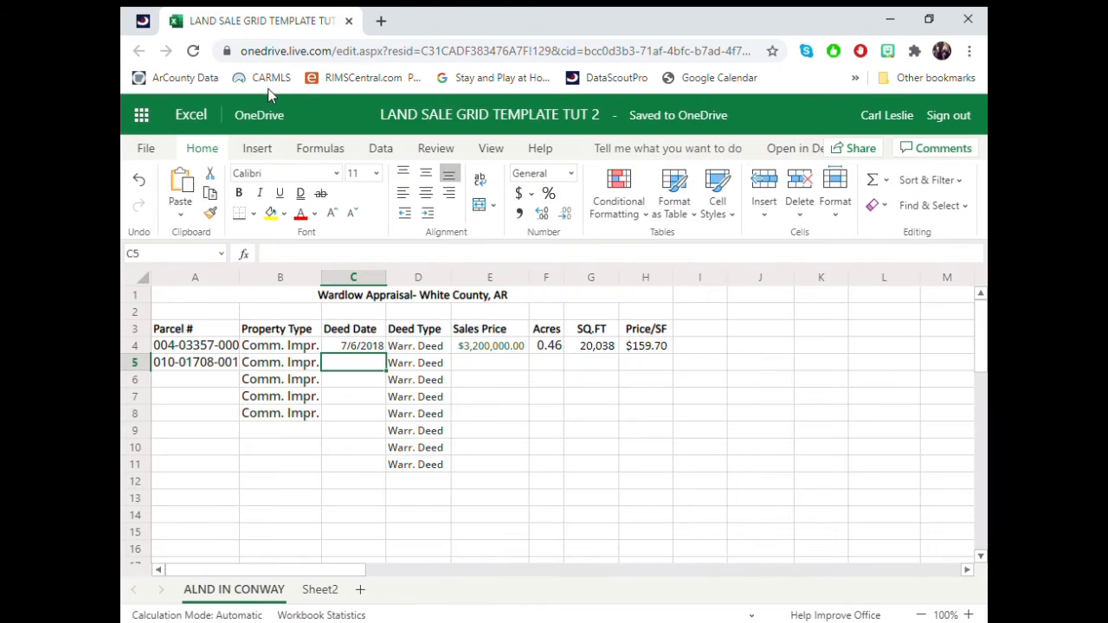
pyautogui.click(146, 20)
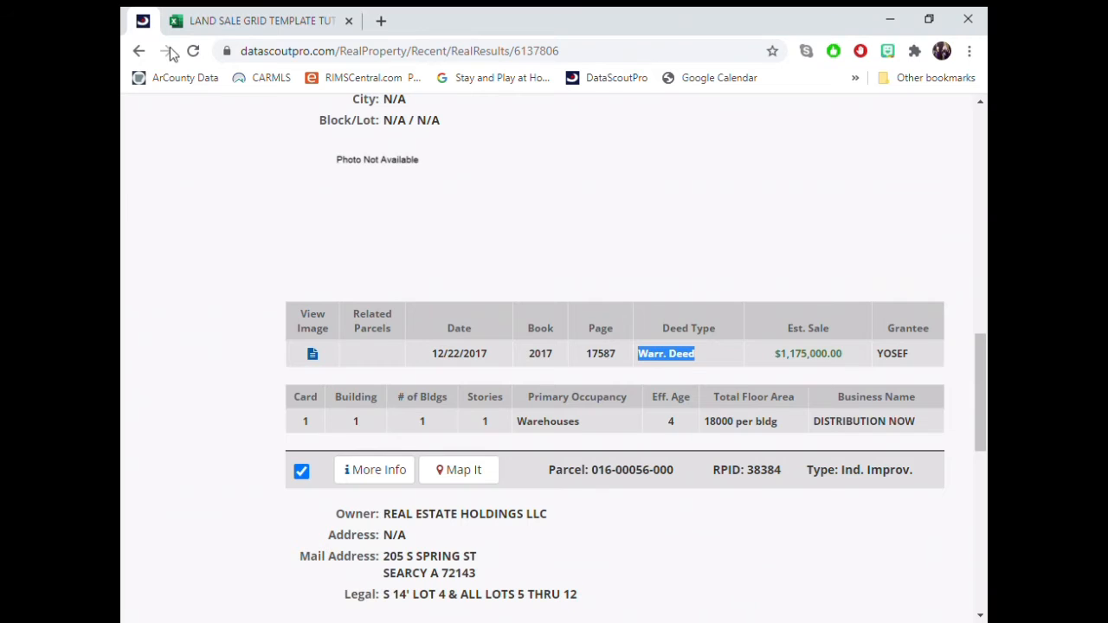
pyautogui.moveTo(432, 355); pyautogui.dragTo(491, 356)
pyautogui.hotkey('ctrl', 'c')
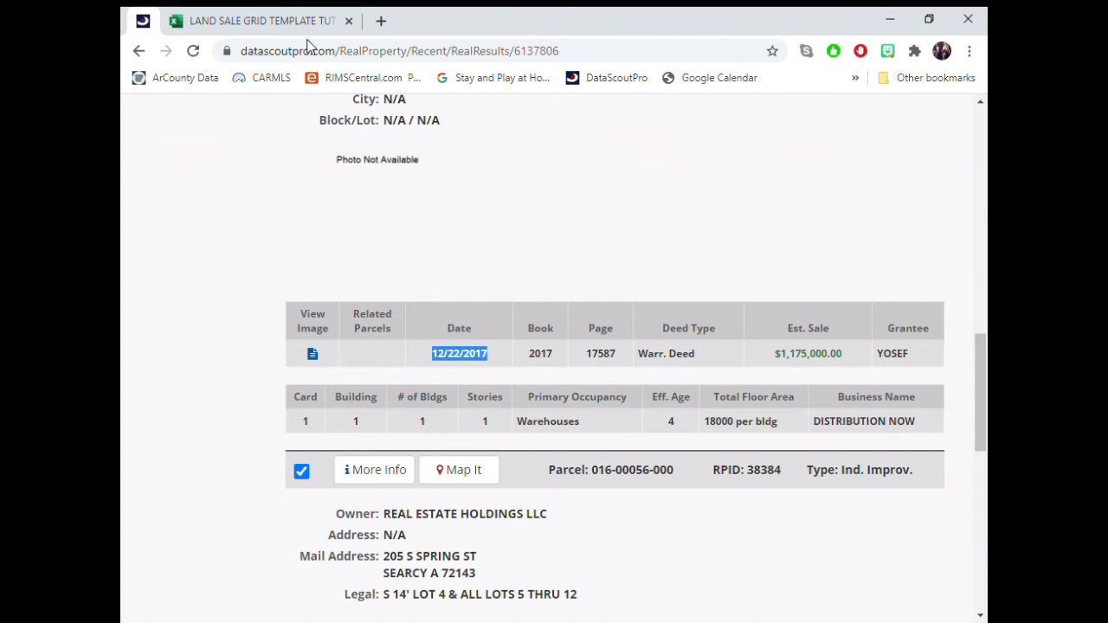
pyautogui.click(208, 23)
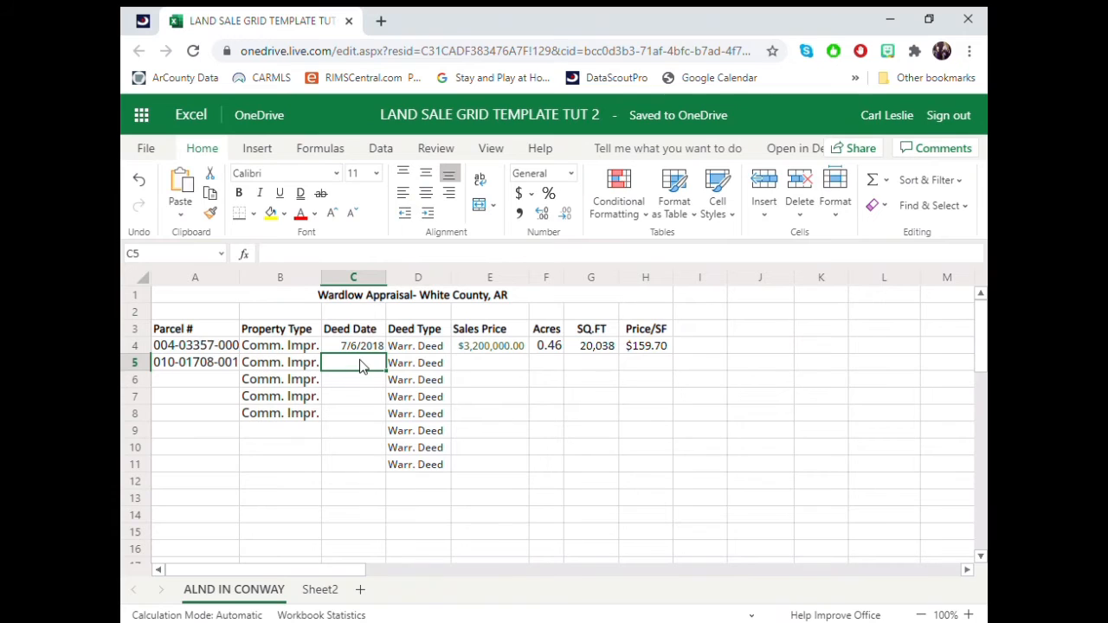
pyautogui.hotkey('ctrl', 'v')
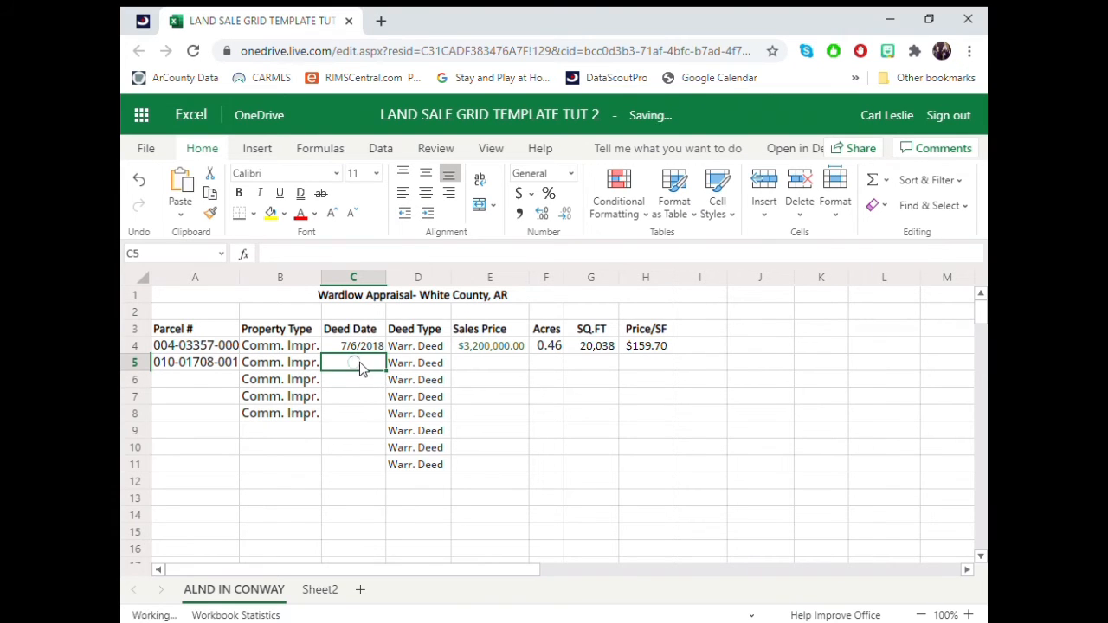
# Step: Copy the second parcel's estimated sale amount, $1,175,000.00, from DataScoutPro into the Sales Price cell E5 in Excel
pyautogui.click(483, 364)
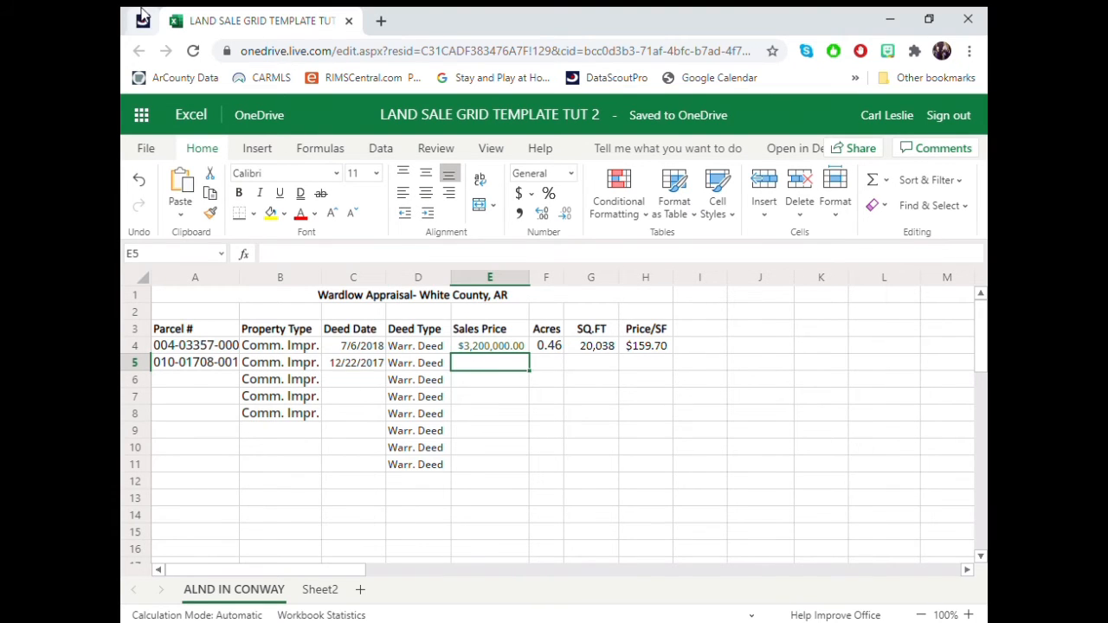
pyautogui.click(143, 20)
pyautogui.moveTo(776, 354); pyautogui.dragTo(846, 351)
pyautogui.hotkey('ctrl', 'c')
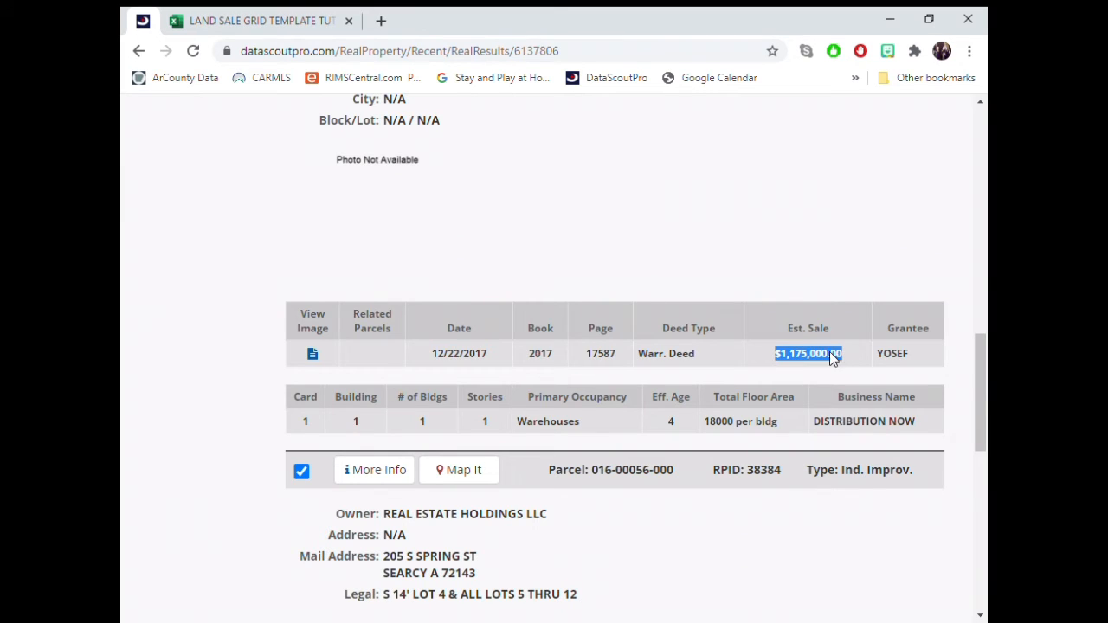
pyautogui.click(221, 22)
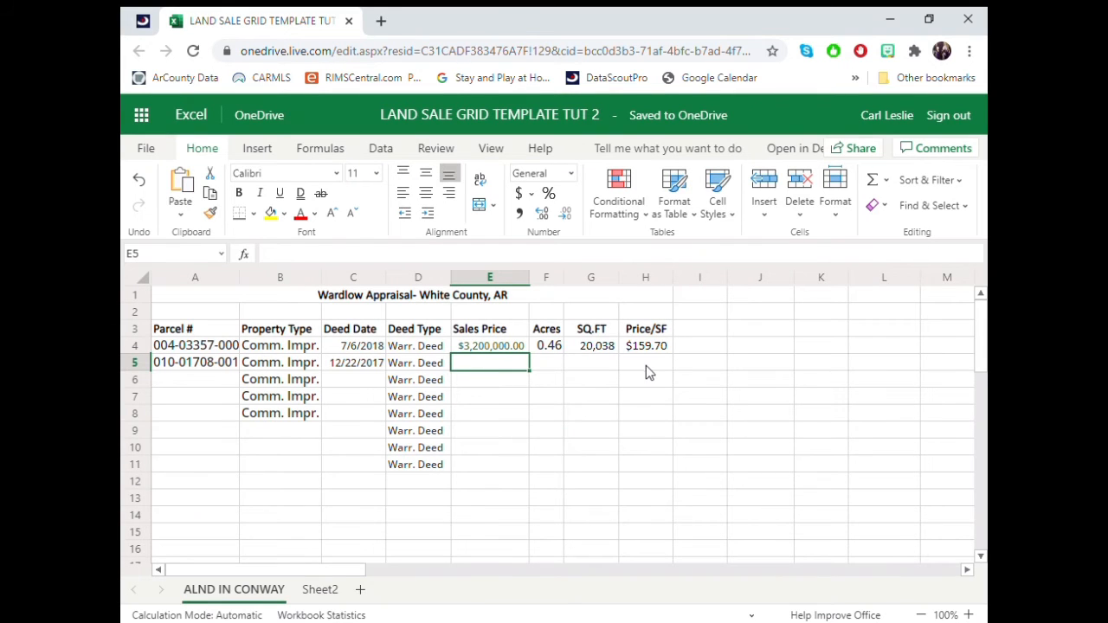
pyautogui.hotkey('ctrl', 'v')
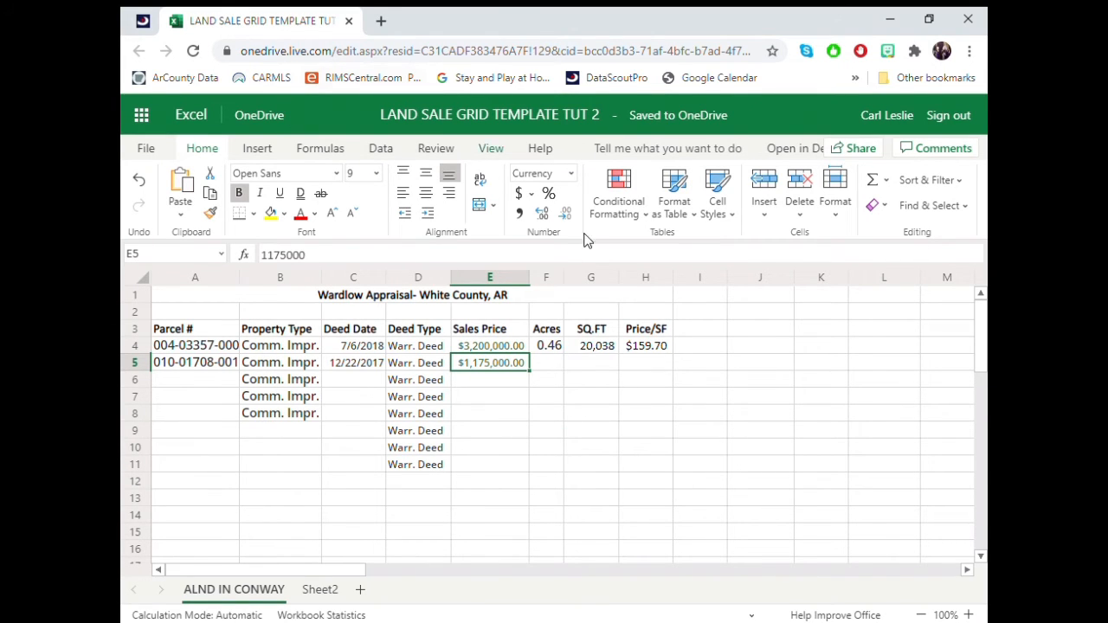
# Step: Look up the second parcel's acreage in DataScoutPro and enter 4 in the Acres cell F5 in Excel
pyautogui.click(555, 361)
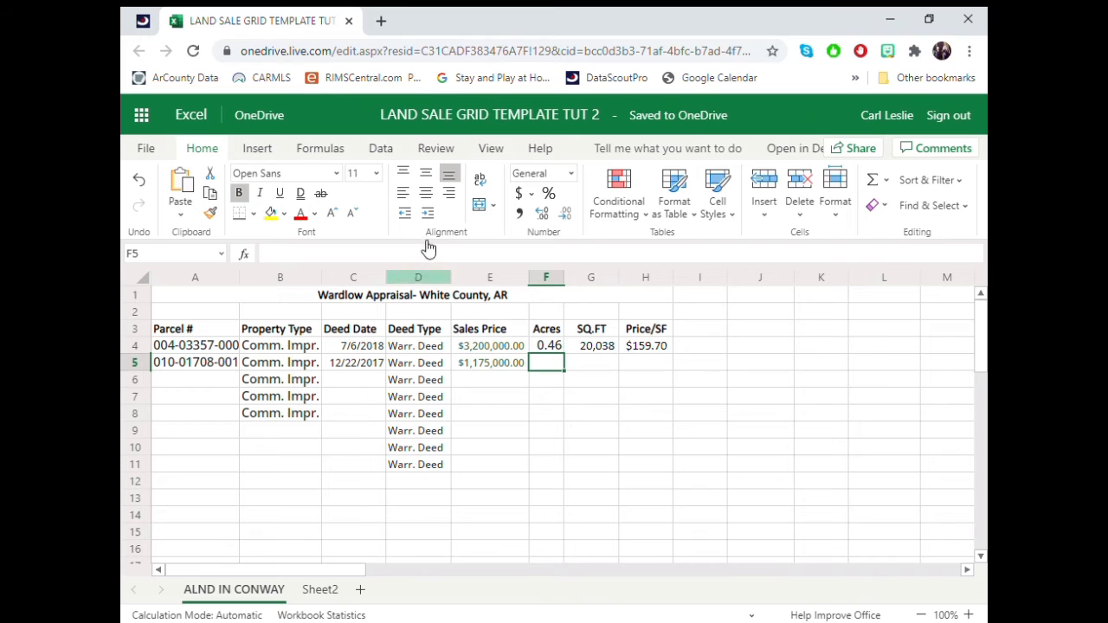
pyautogui.click(142, 22)
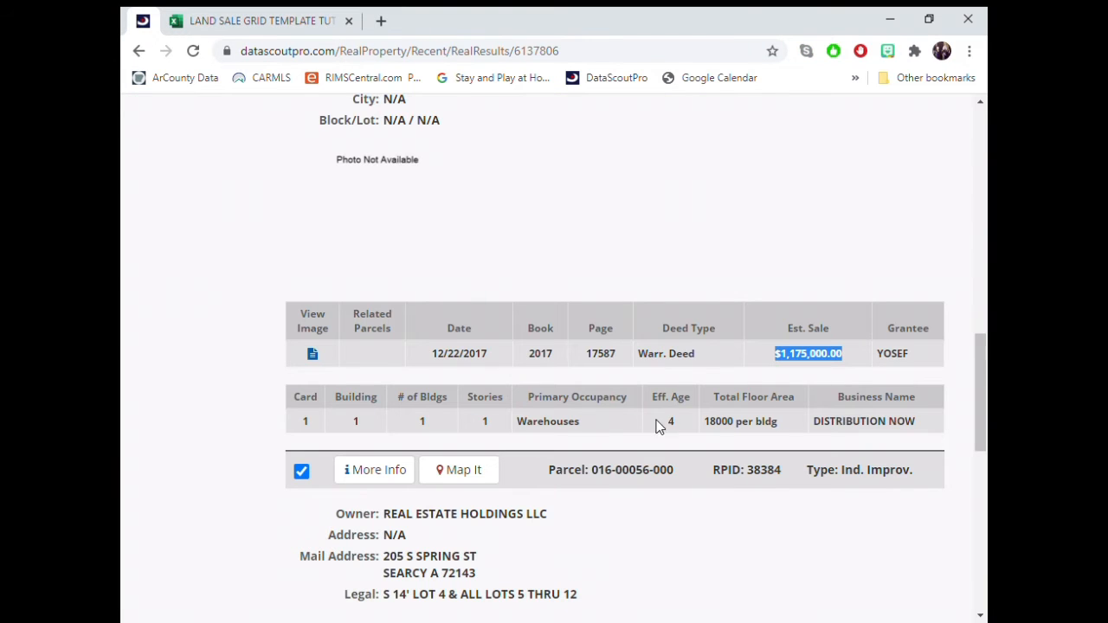
pyautogui.scroll(3, 433, 238)
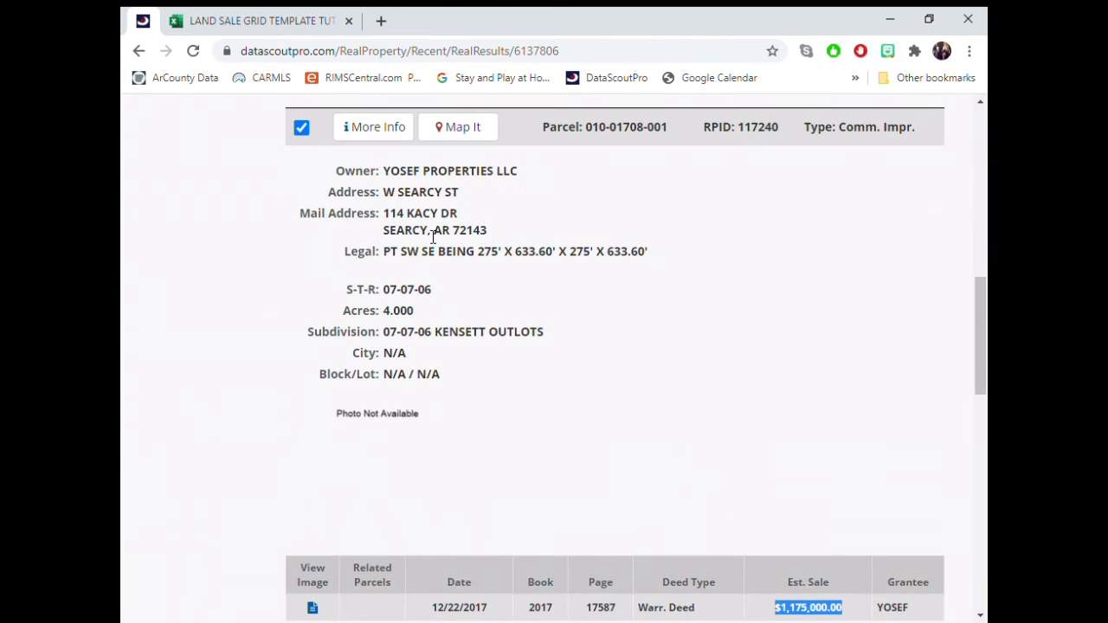
pyautogui.doubleClick(396, 313)
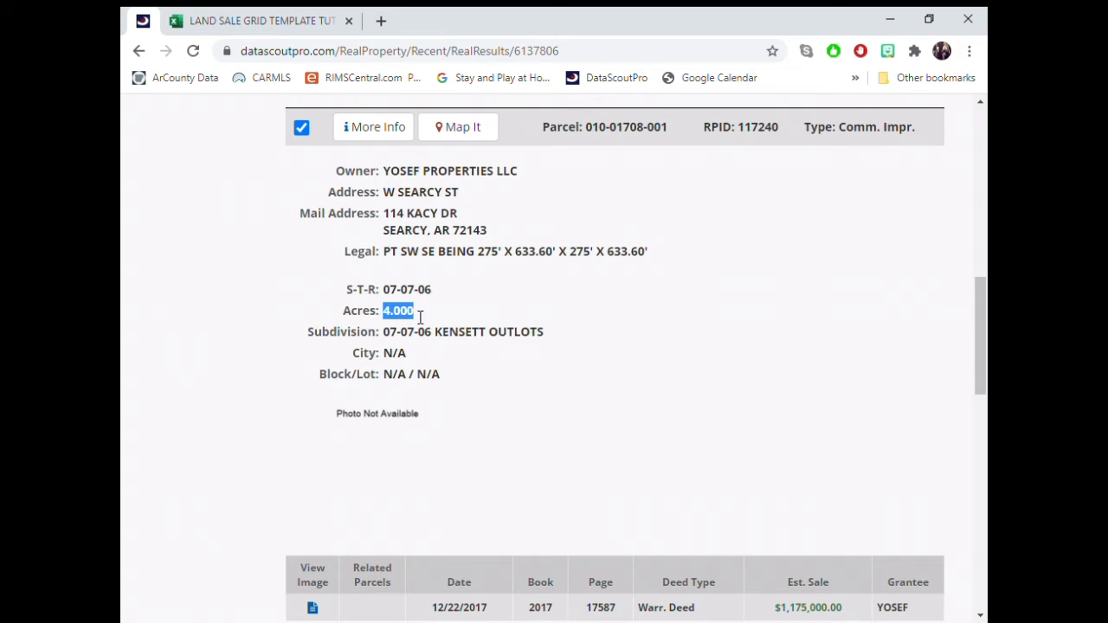
pyautogui.click(273, 20)
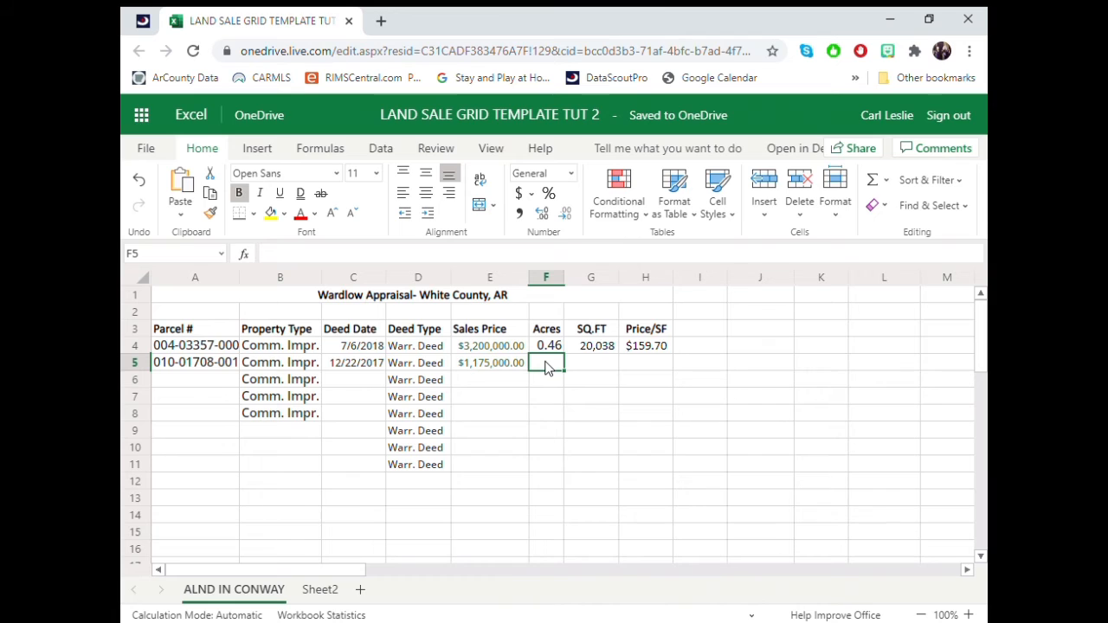
pyautogui.write('4')
pyautogui.press('Tab')
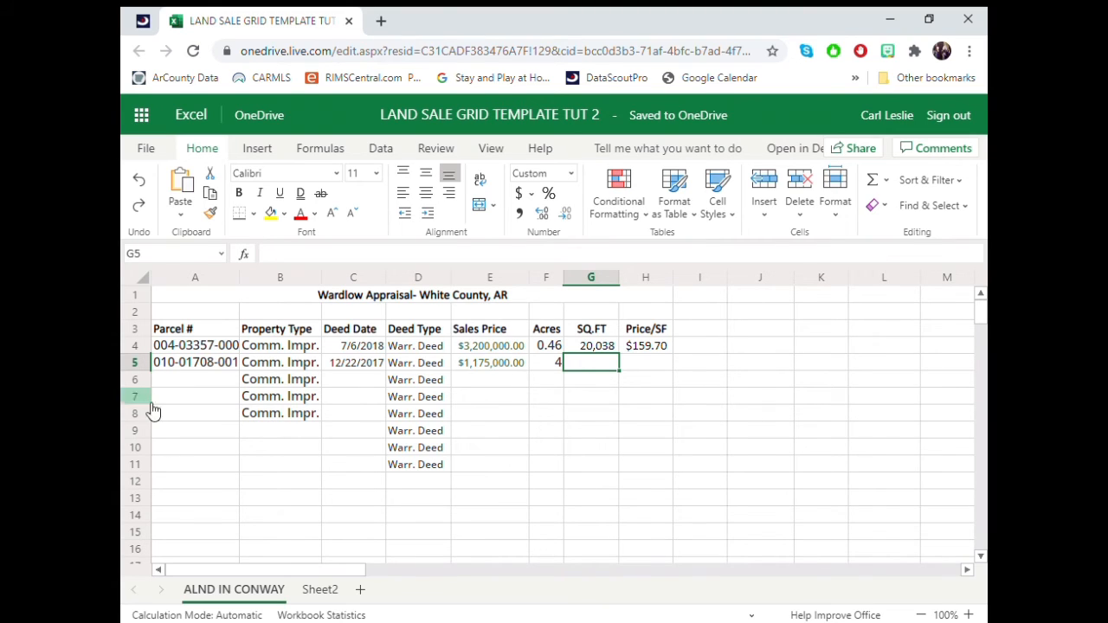
# Step: Fill the square footage formula =F4*43560 from cell G4 down to G5 for the second parcel
pyautogui.doubleClick(610, 349)
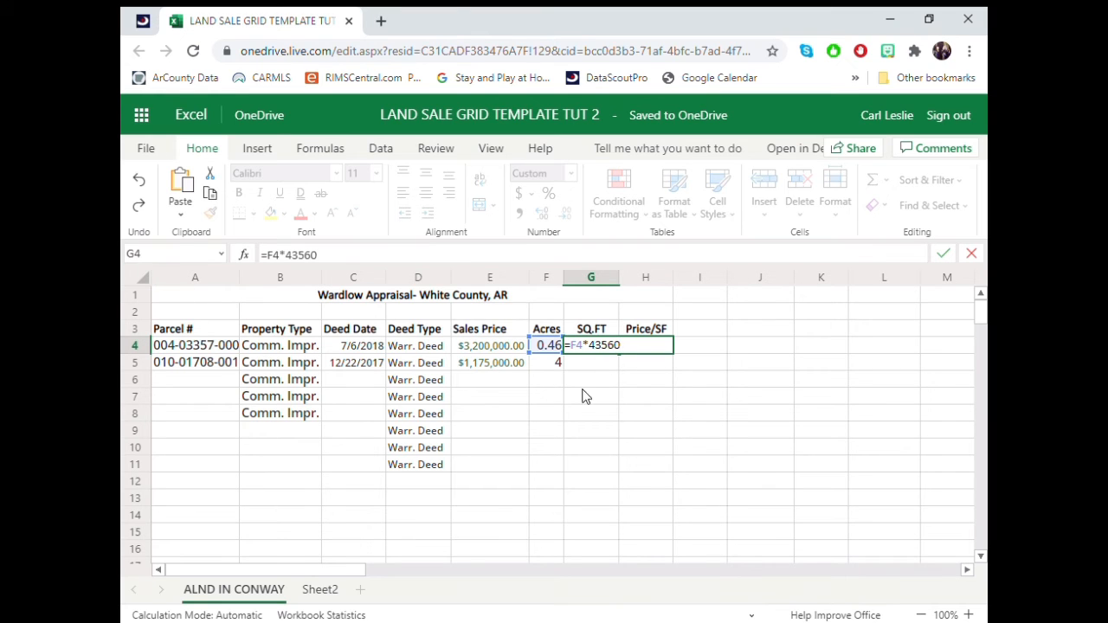
pyautogui.press('Return')
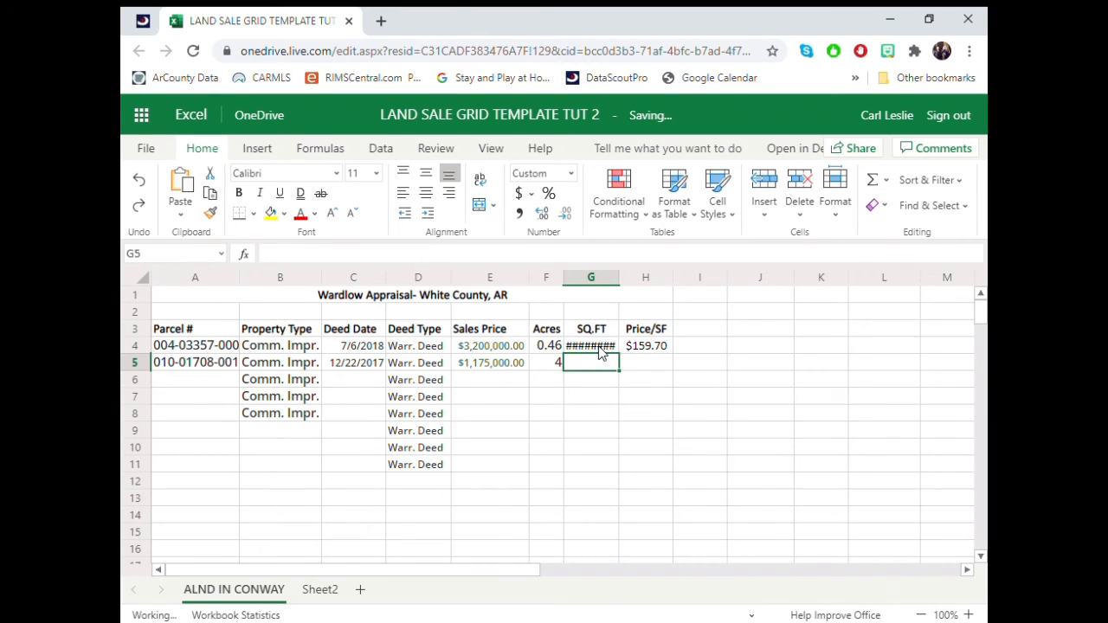
pyautogui.click(602, 350)
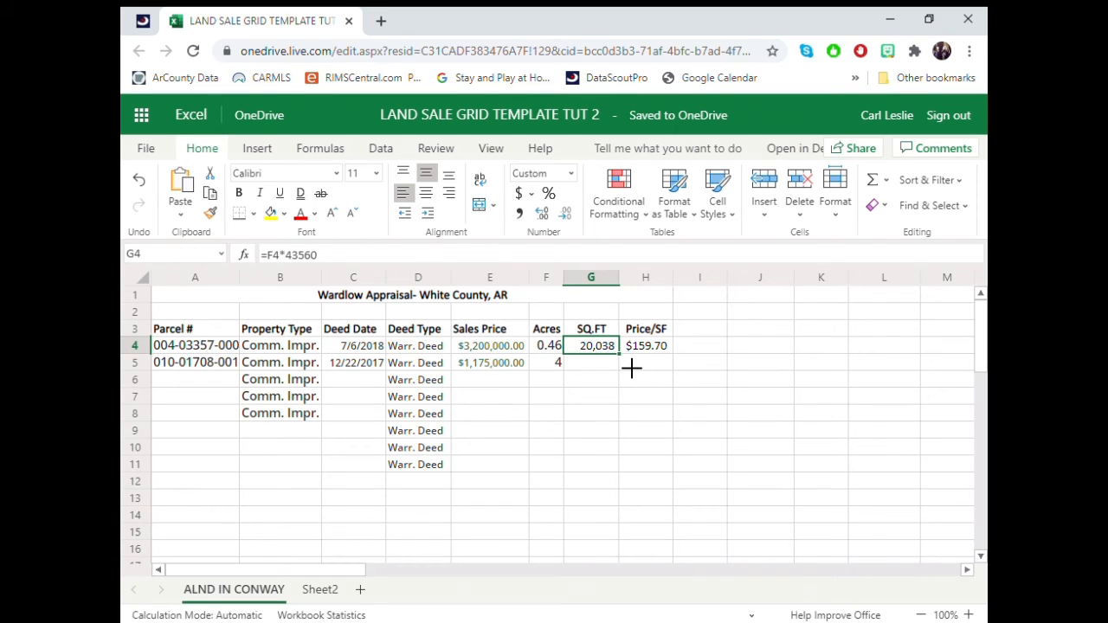
pyautogui.doubleClick(632, 368)
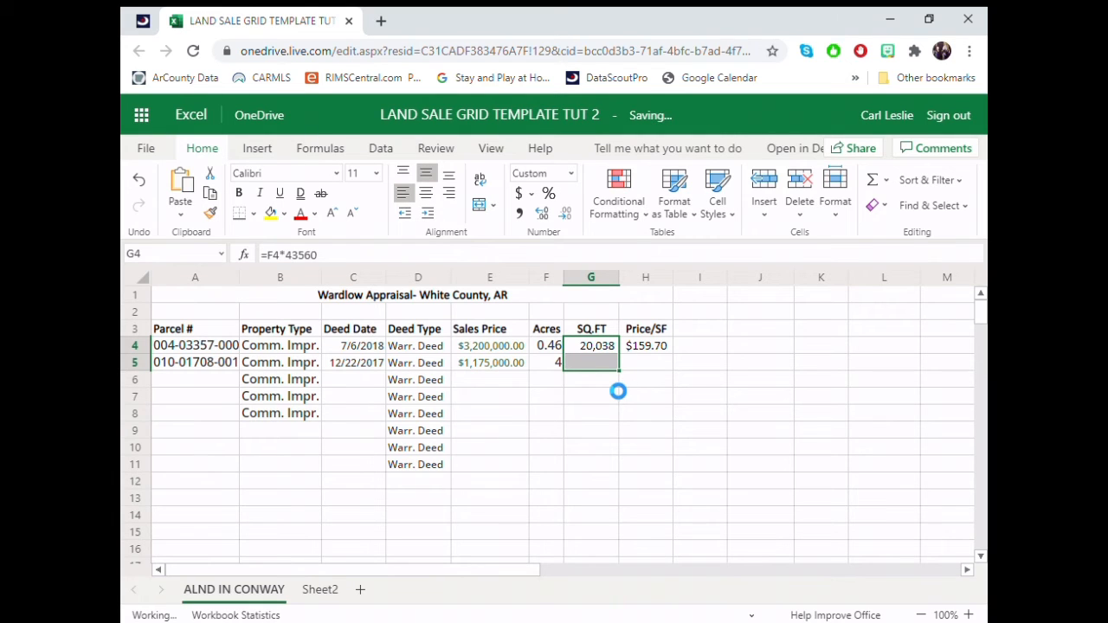
# Step: Fill the price per square foot formula =E4/G4 from cell H4 down to H5 for the second parcel
pyautogui.click(648, 350)
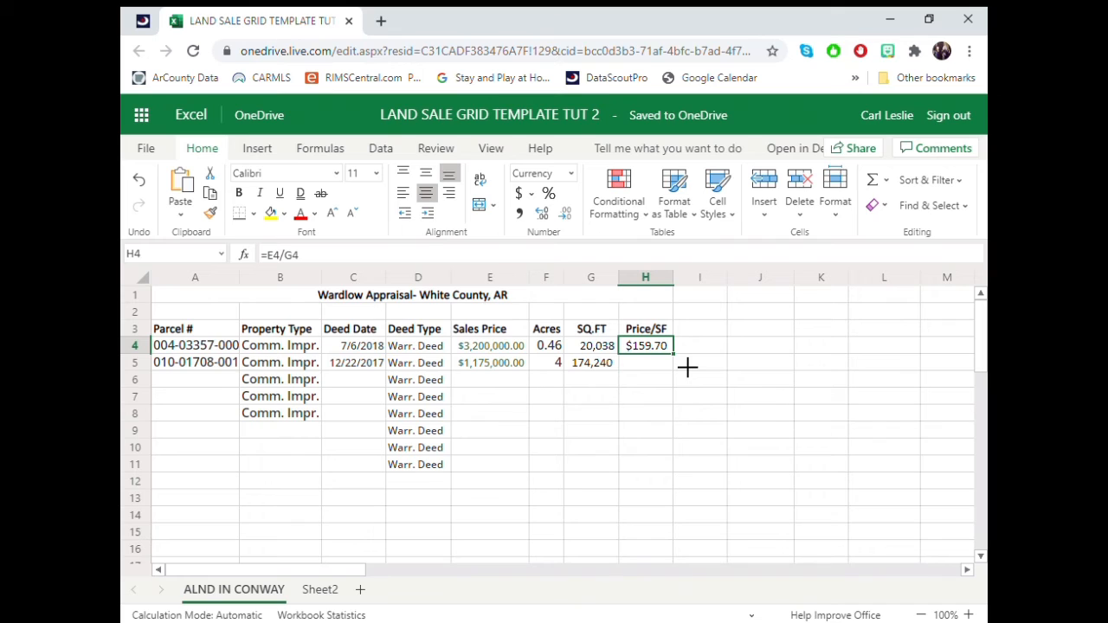
pyautogui.moveTo(687, 370); pyautogui.dragTo(683, 373)
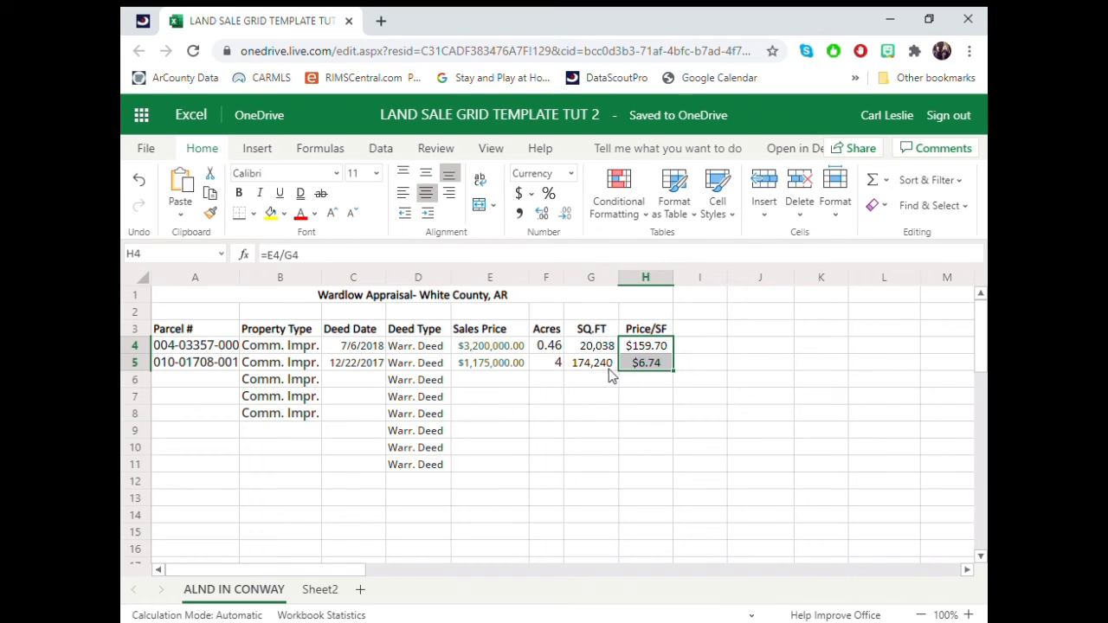
pyautogui.click(602, 350)
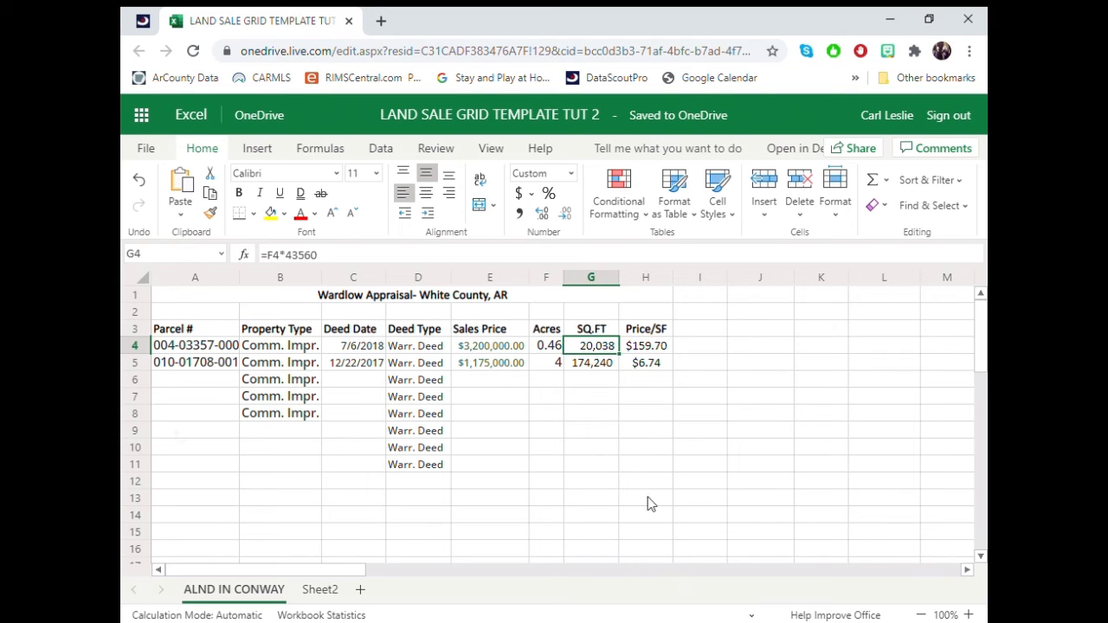
pyautogui.click(169, 383)
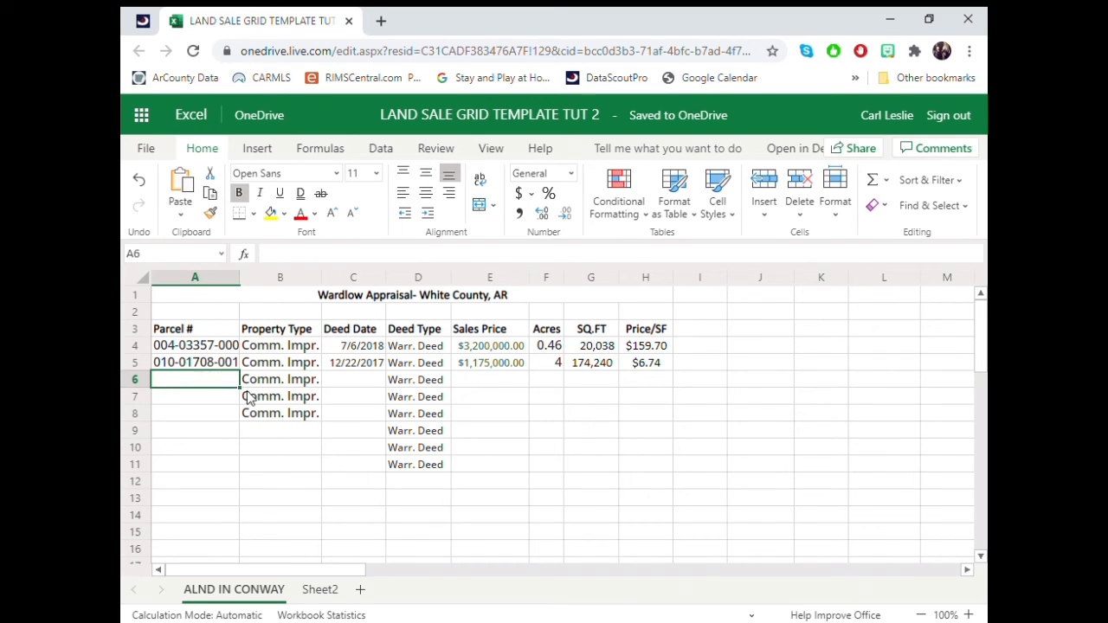
pyautogui.click(144, 20)
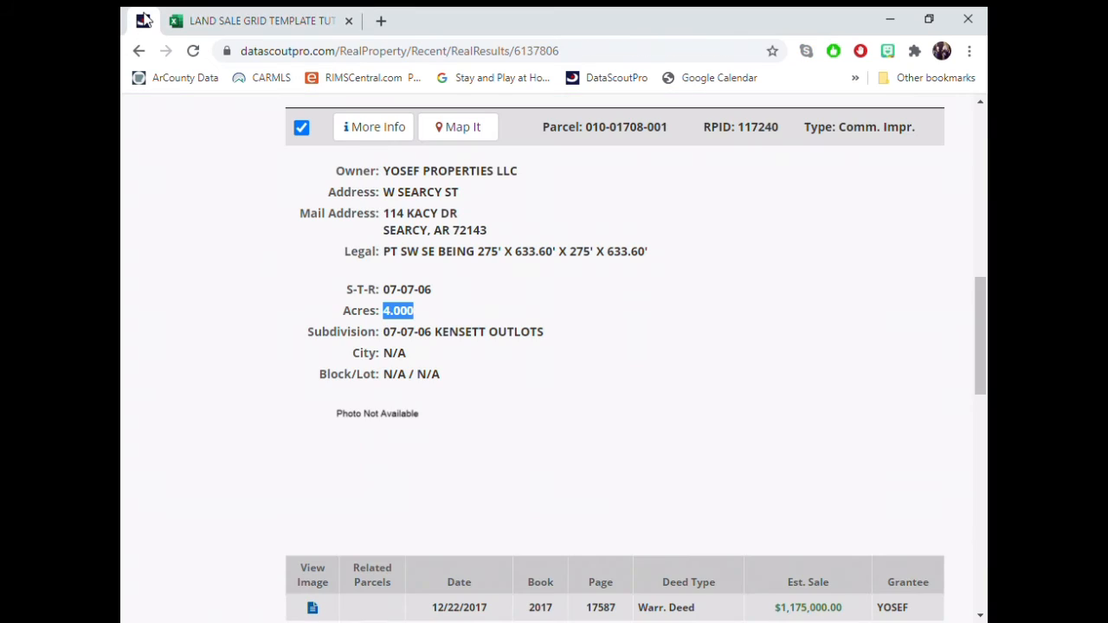
pyautogui.scroll(-7, 611, 325)
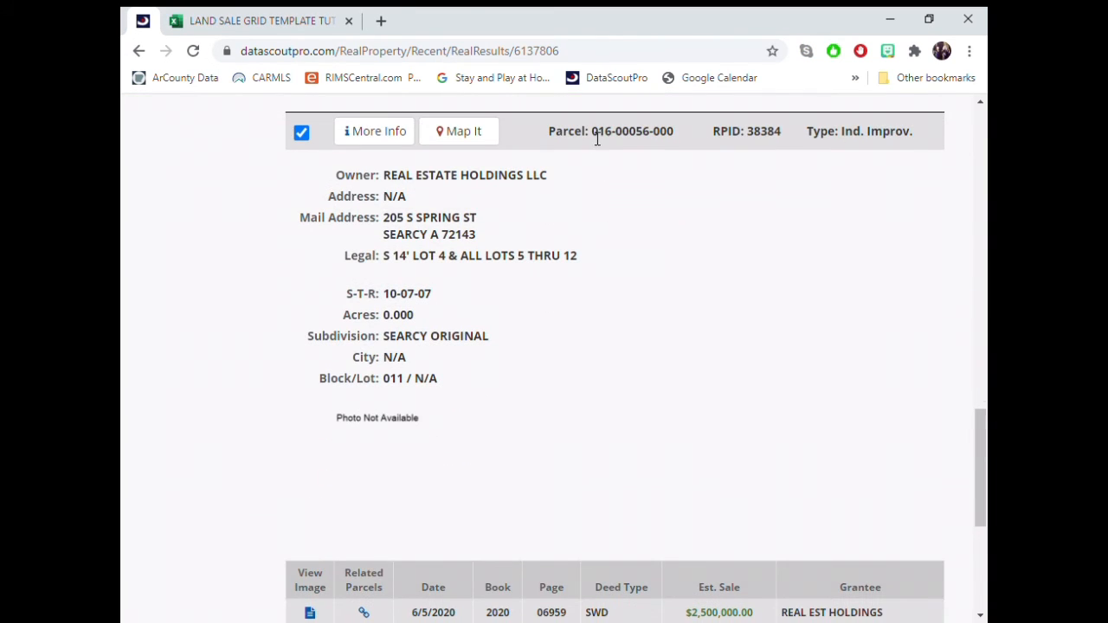
pyautogui.moveTo(593, 137); pyautogui.dragTo(680, 131)
pyautogui.hotkey('ctrl', 'c')
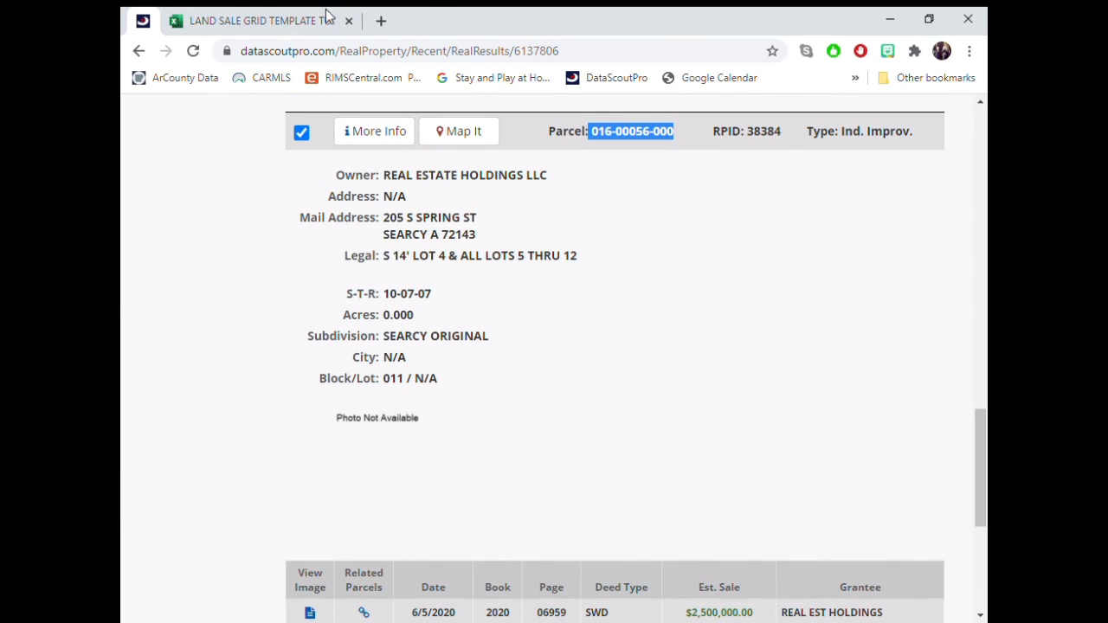
pyautogui.click(264, 20)
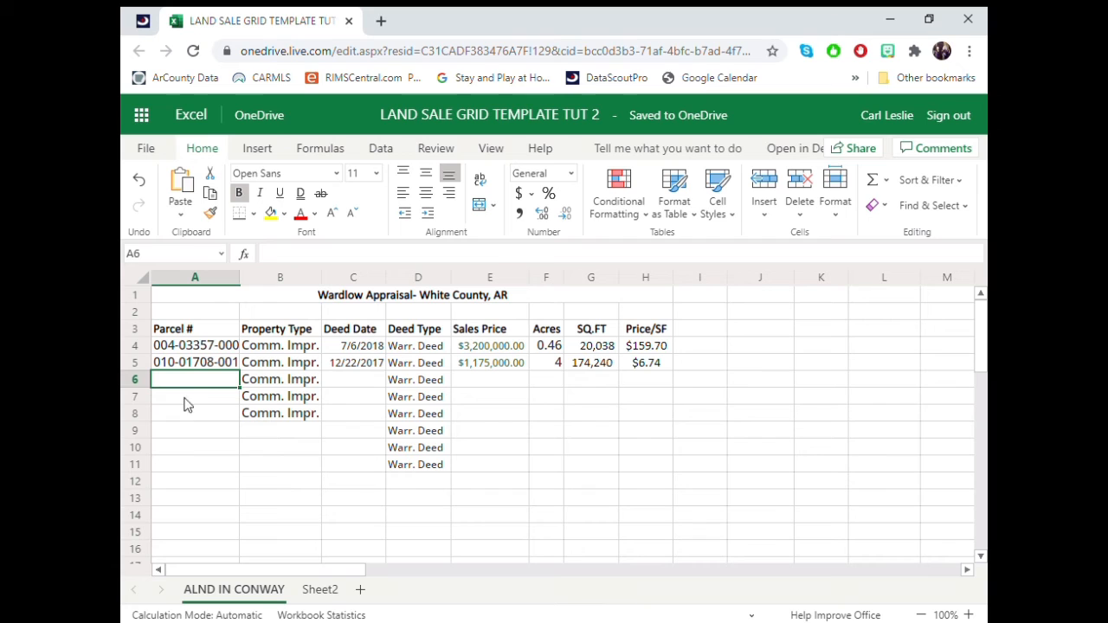
pyautogui.hotkey('ctrl', 'v')
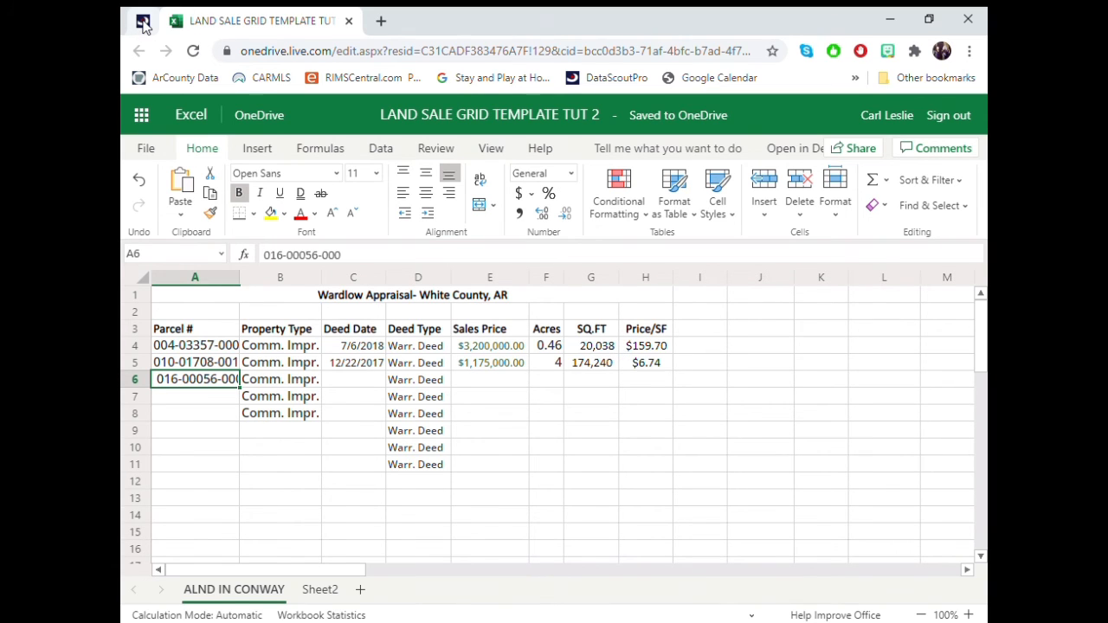
pyautogui.click(143, 22)
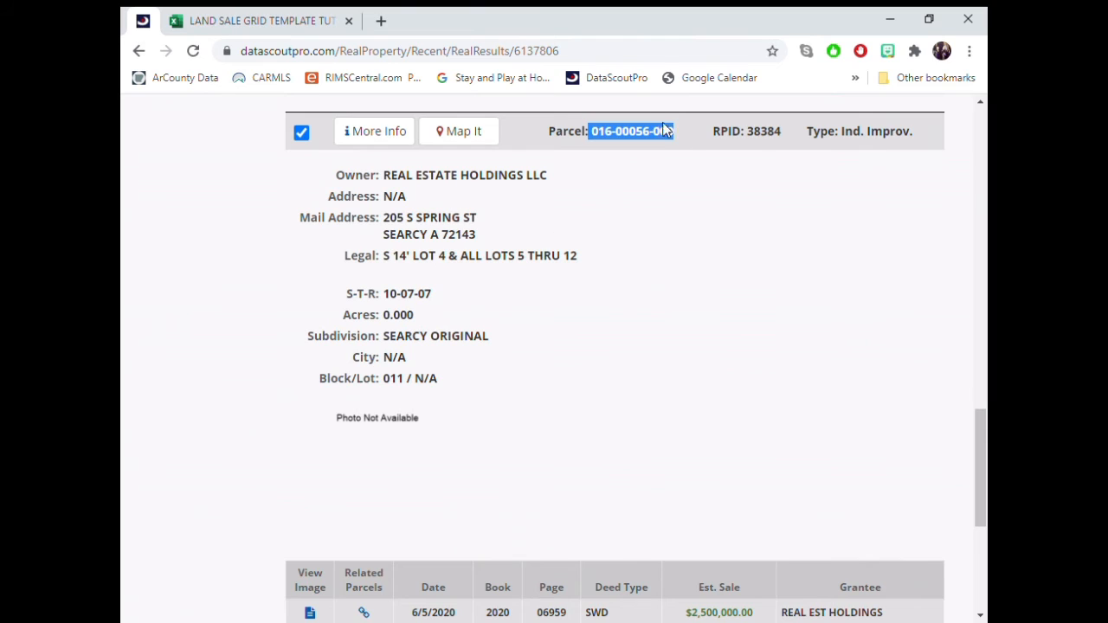
# Step: Compare the third parcel's property type in DataScoutPro with the Property Type entry in cell B6 in Excel, and return to DataScoutPro
pyautogui.moveTo(840, 136); pyautogui.dragTo(915, 127)
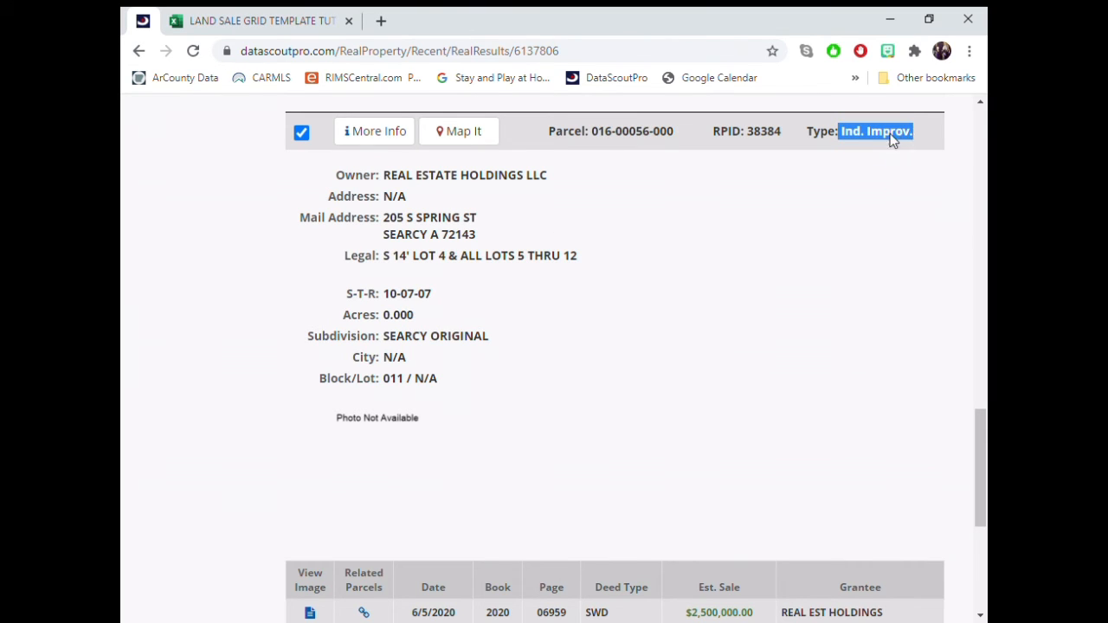
pyautogui.click(260, 21)
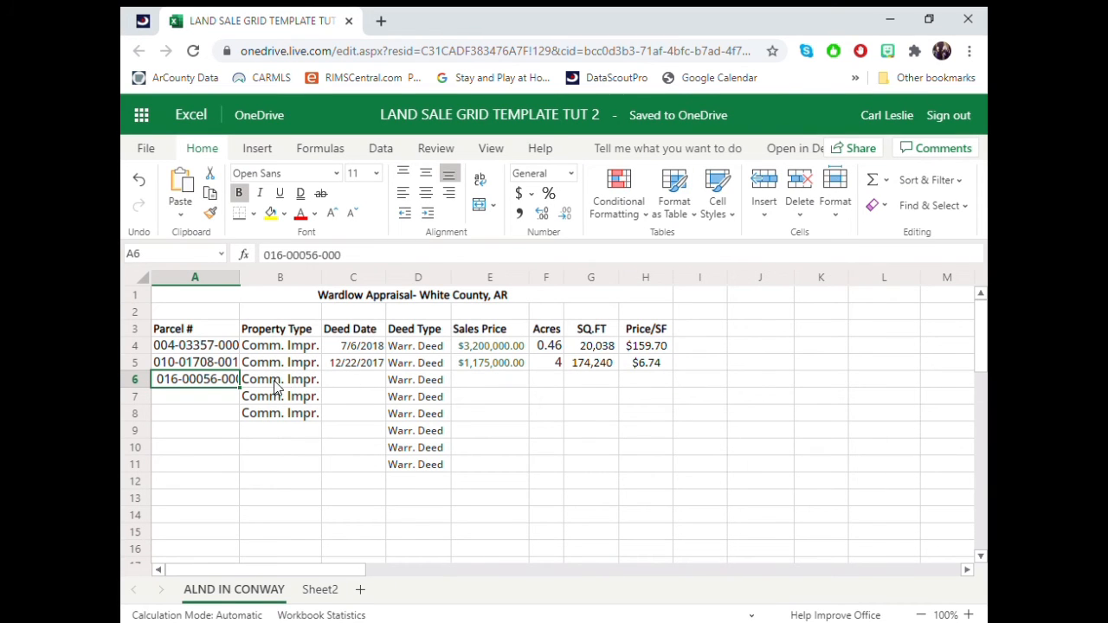
pyautogui.click(144, 24)
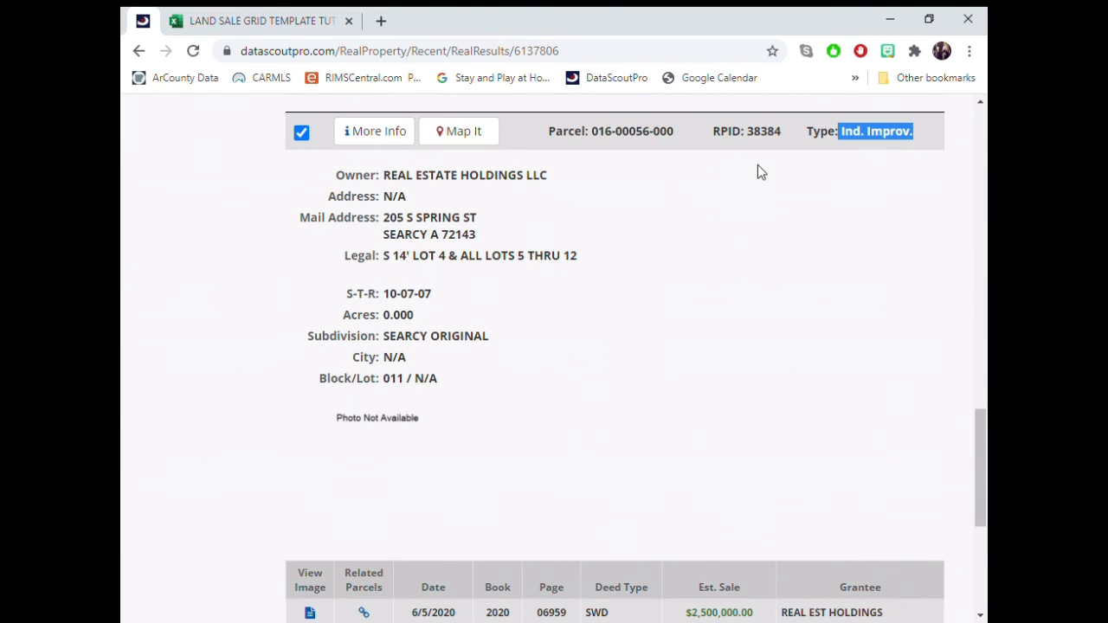
# Step: Copy the third parcel's deed date, 6/5/2020, from DataScoutPro into the Deed Date cell C6 in Excel
pyautogui.scroll(-4, 493, 242)
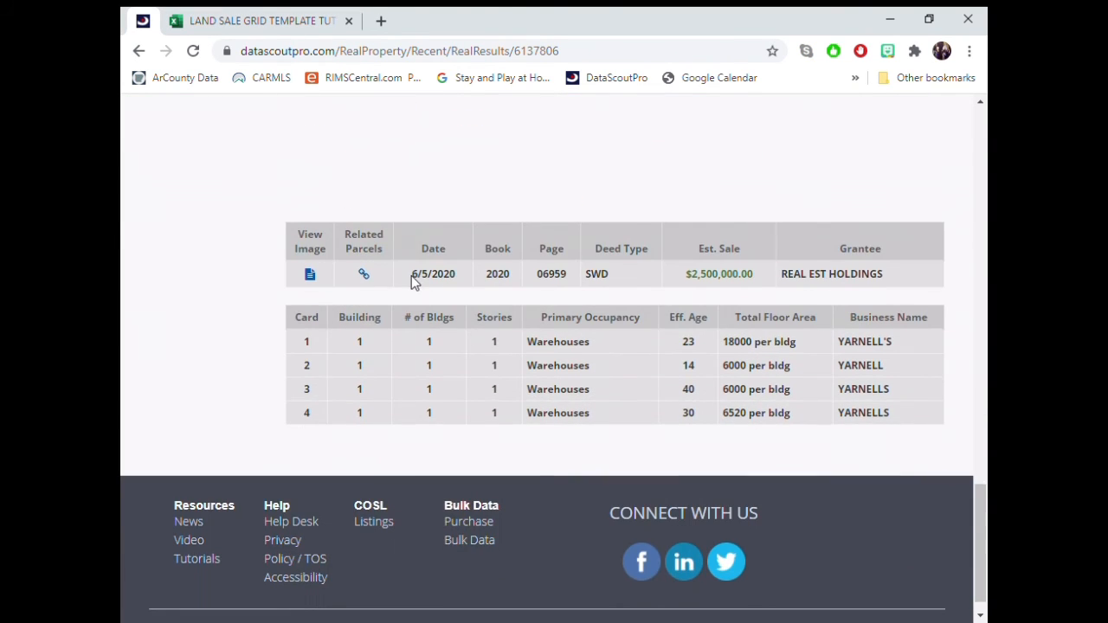
pyautogui.moveTo(412, 275); pyautogui.dragTo(457, 280)
pyautogui.hotkey('ctrl', 'c')
pyautogui.click(239, 21)
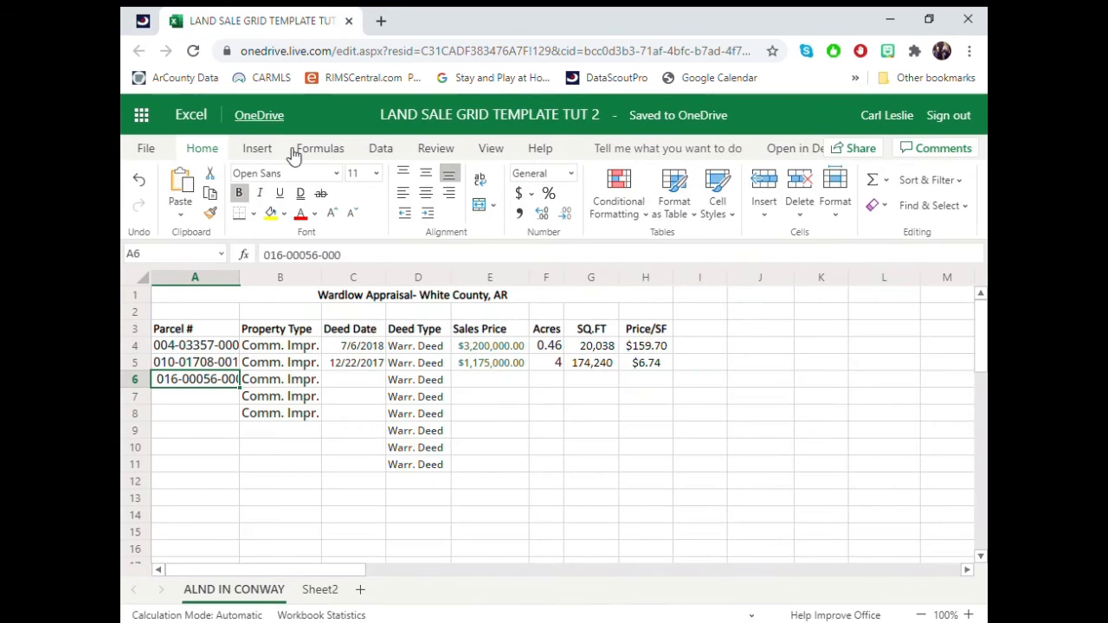
pyautogui.click(350, 384)
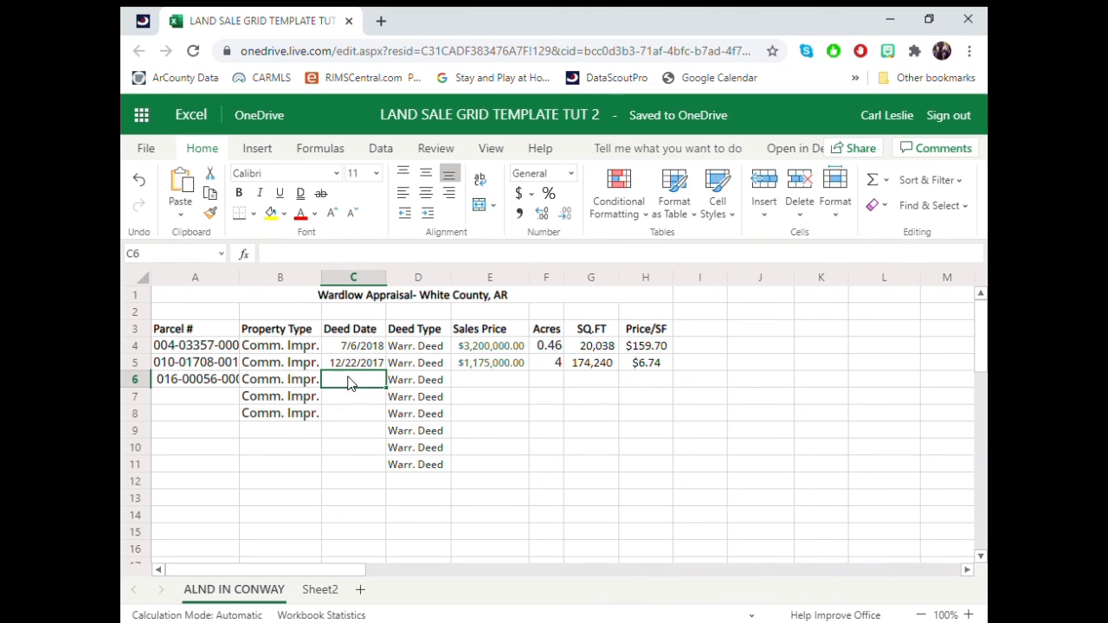
pyautogui.hotkey('ctrl', 'v')
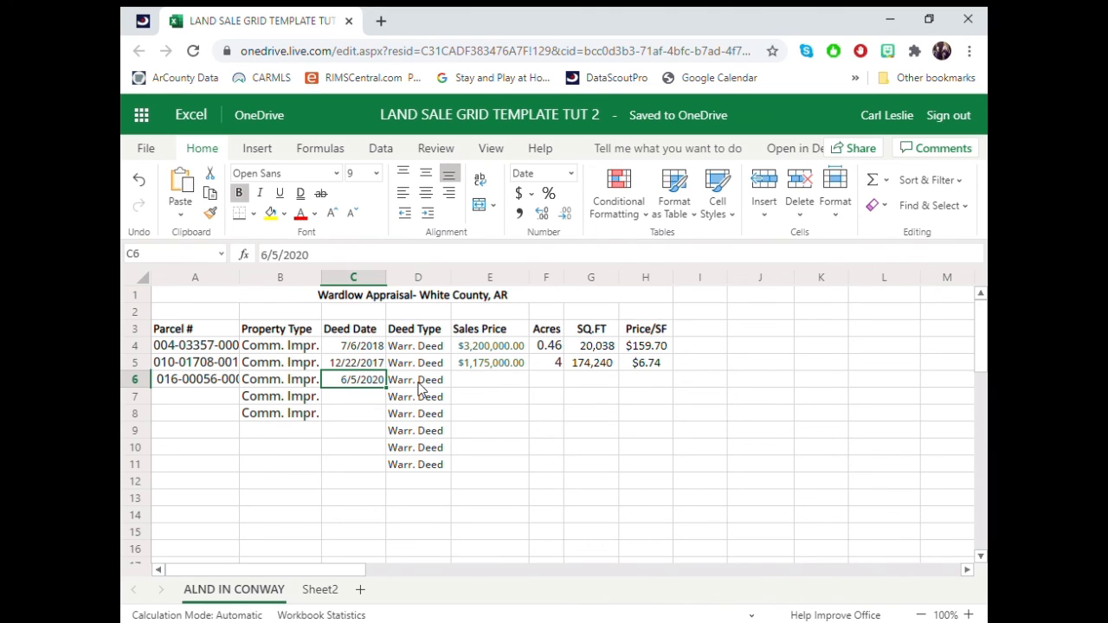
# Step: Copy the third parcel's estimated sale amount, $2,500,000.00, from DataScoutPro into the Sales Price cell E6 in Excel
pyautogui.click(487, 385)
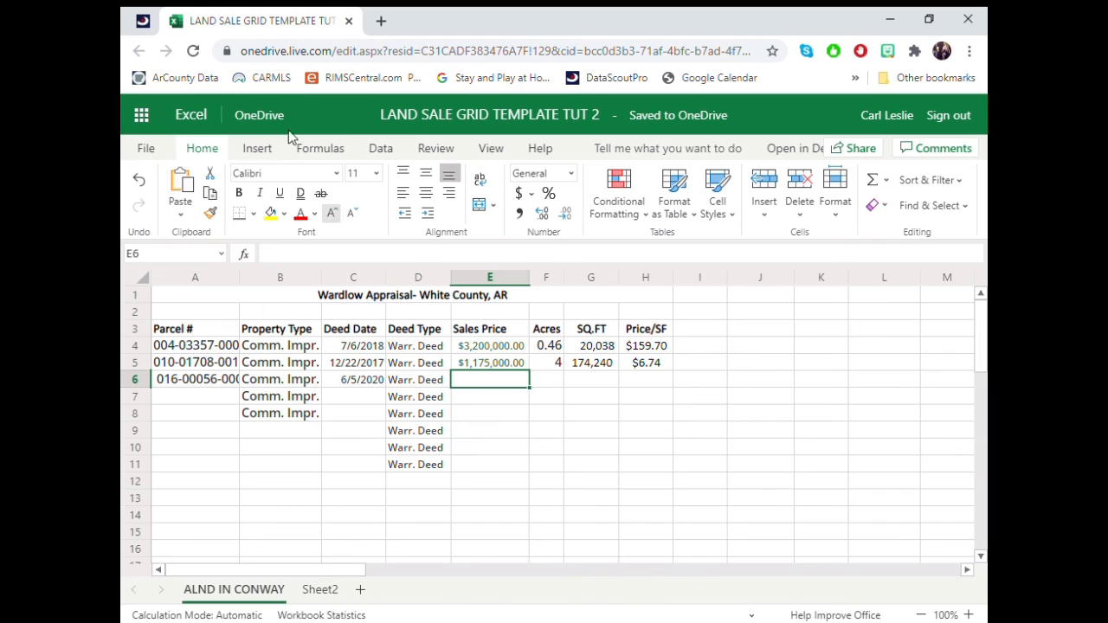
pyautogui.click(143, 19)
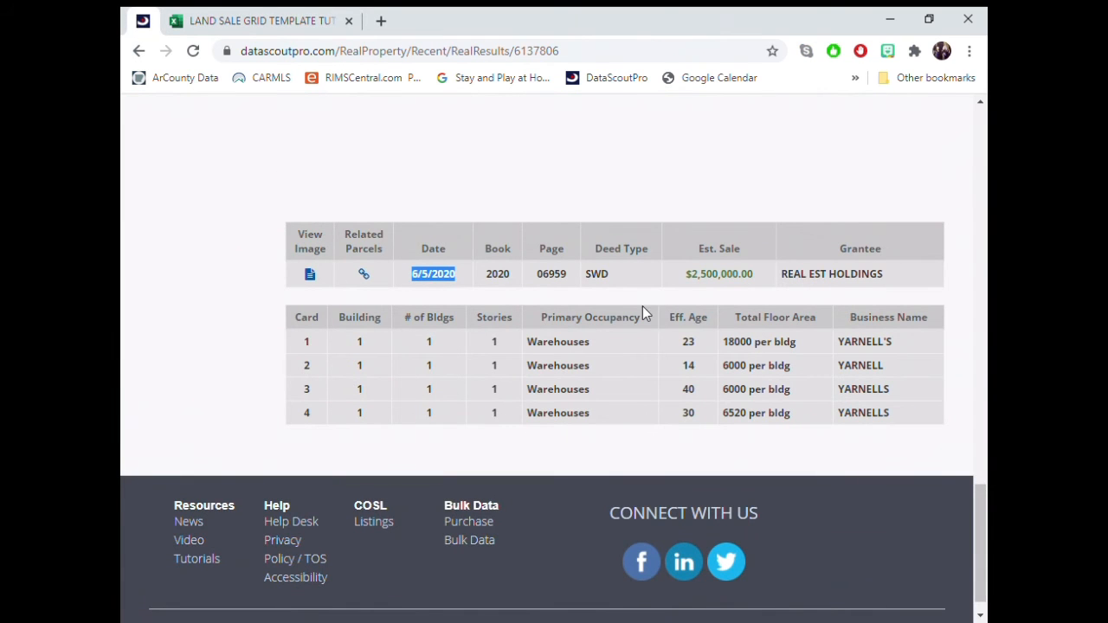
pyautogui.moveTo(685, 274); pyautogui.dragTo(756, 277)
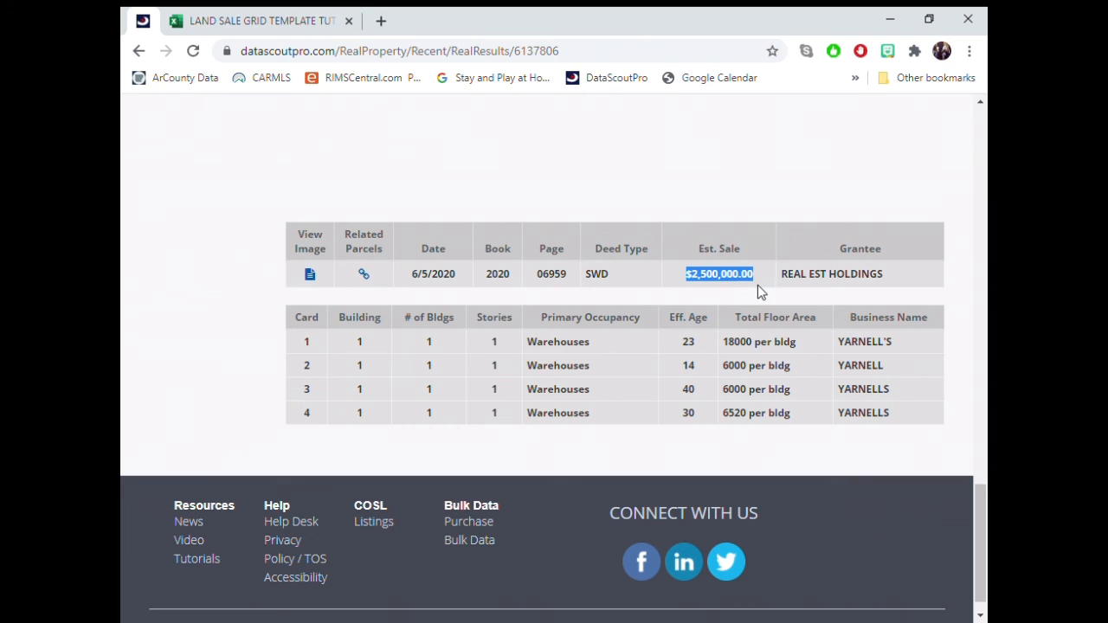
pyautogui.click(247, 19)
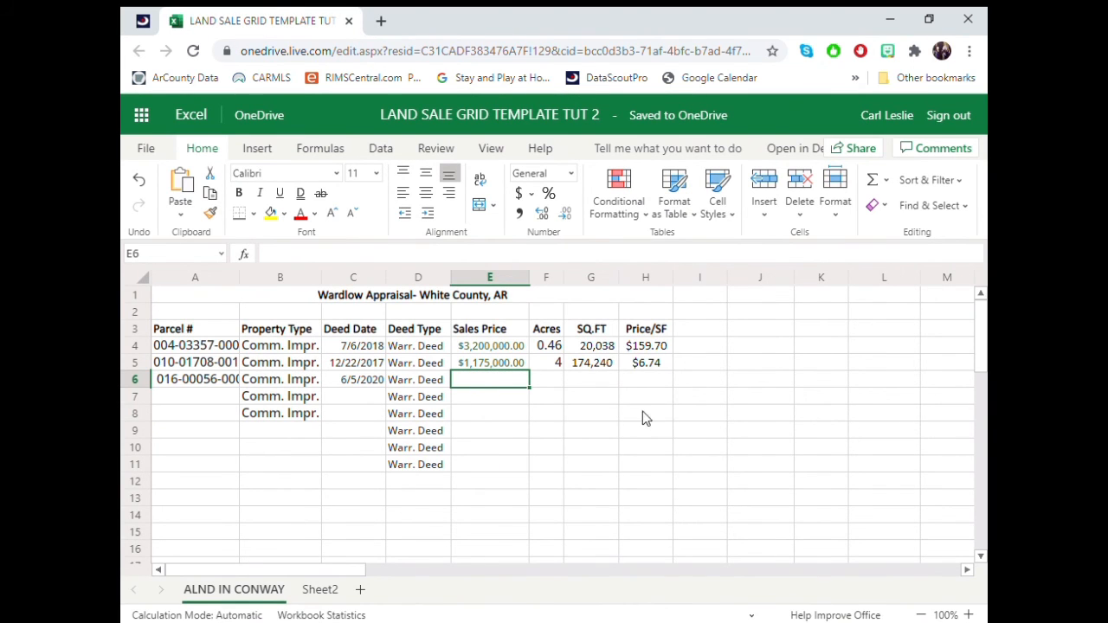
pyautogui.hotkey('ctrl', 'v')
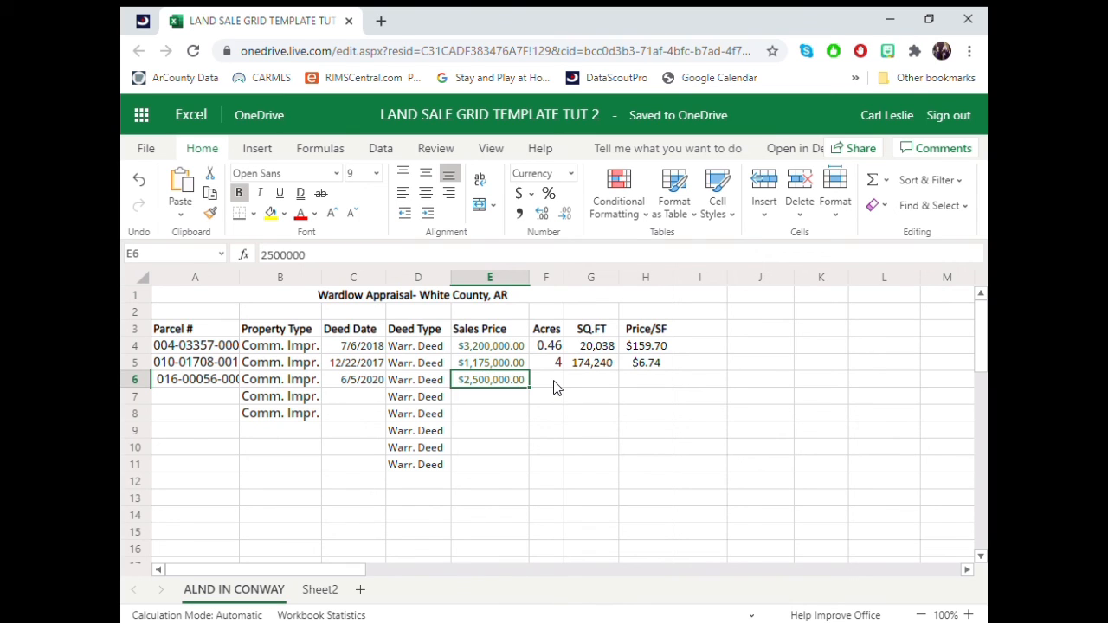
# Step: Enter 0.46 in the Acres cell F6 for the third parcel
pyautogui.click(555, 388)
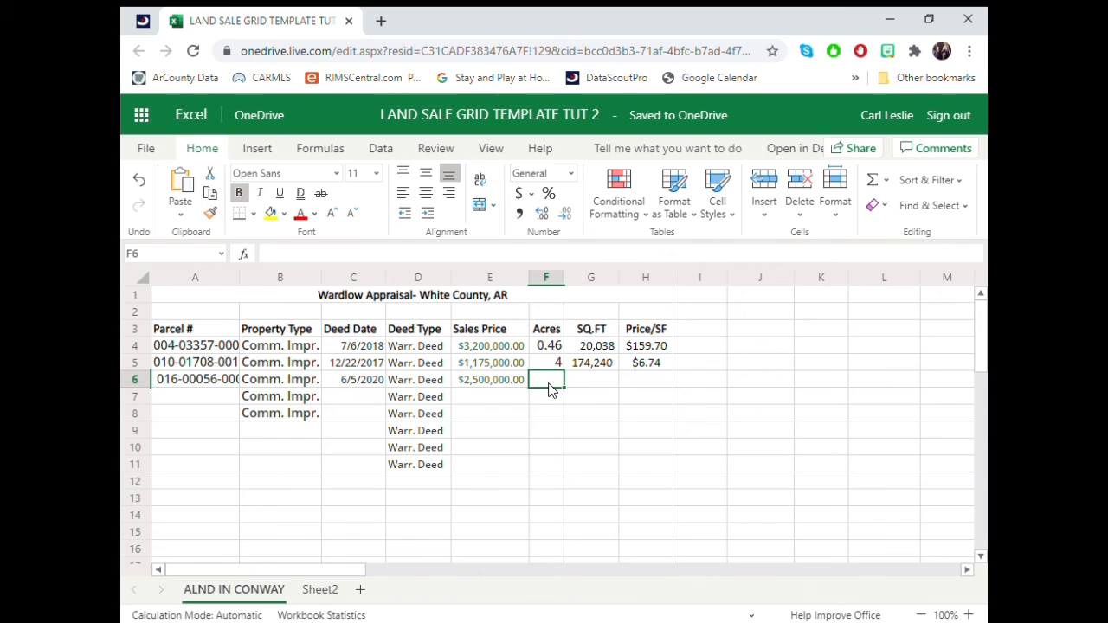
pyautogui.write('0.46')
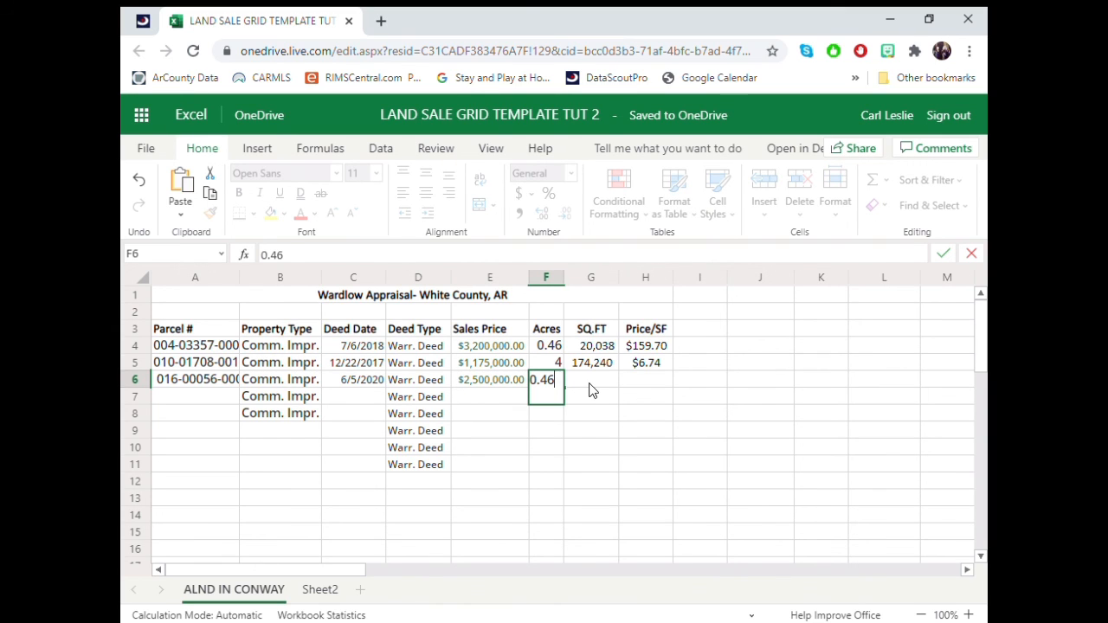
pyautogui.click(589, 382)
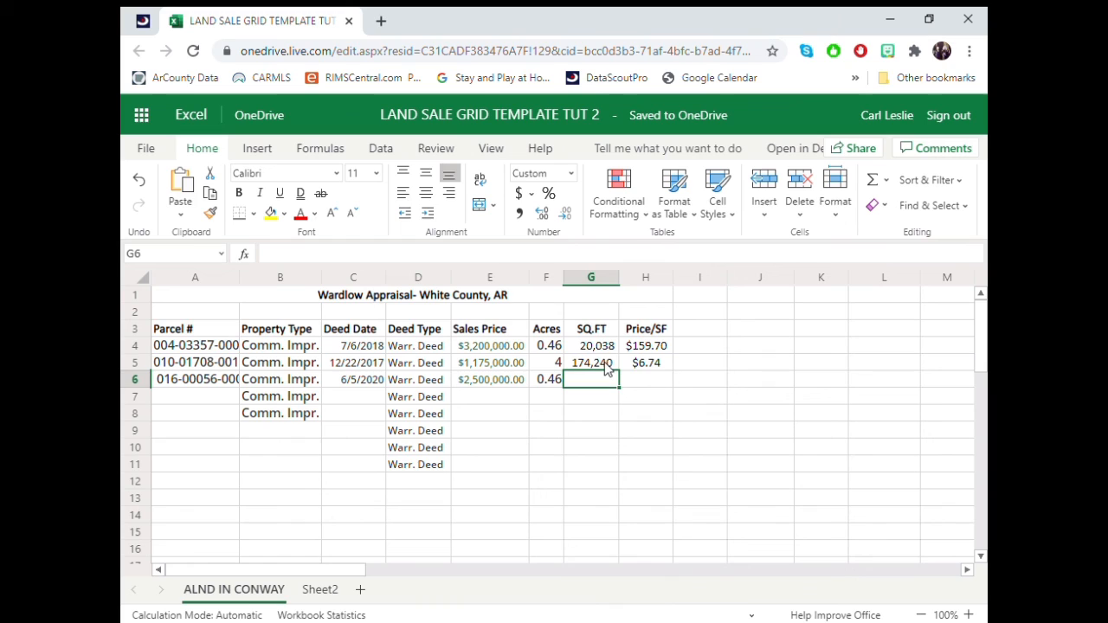
# Step: Fill the square footage formula =F5*43560 from cell G5 down to G6 for the third parcel
pyautogui.click(598, 365)
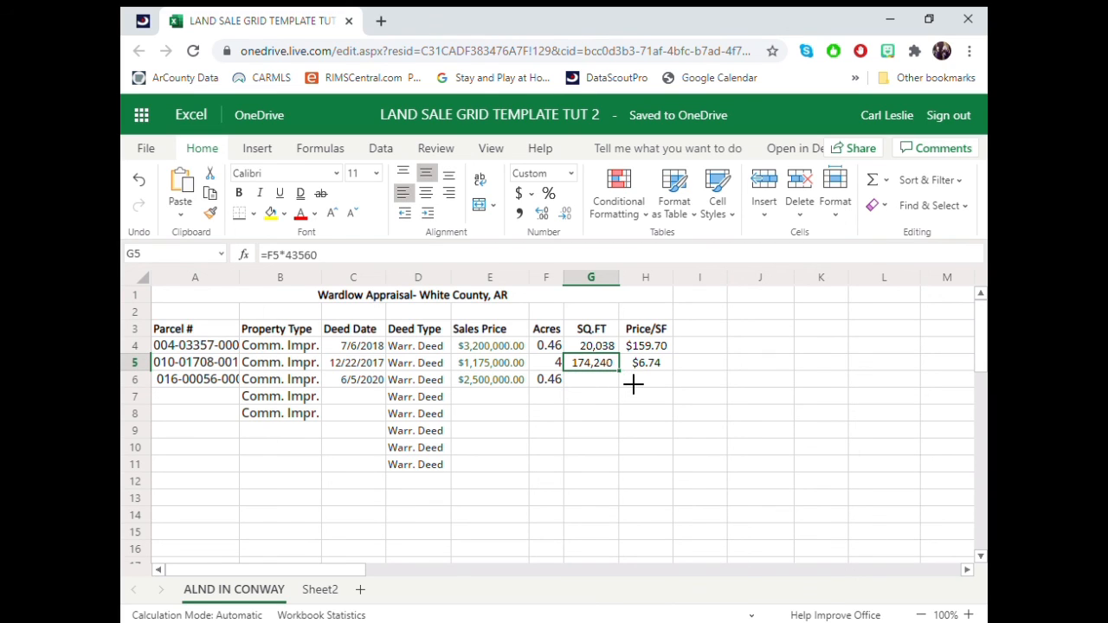
pyautogui.hotkey('shift', 'Right')
pyautogui.hotkey('shift', 'Left')
pyautogui.hotkey('shift', 'Down')
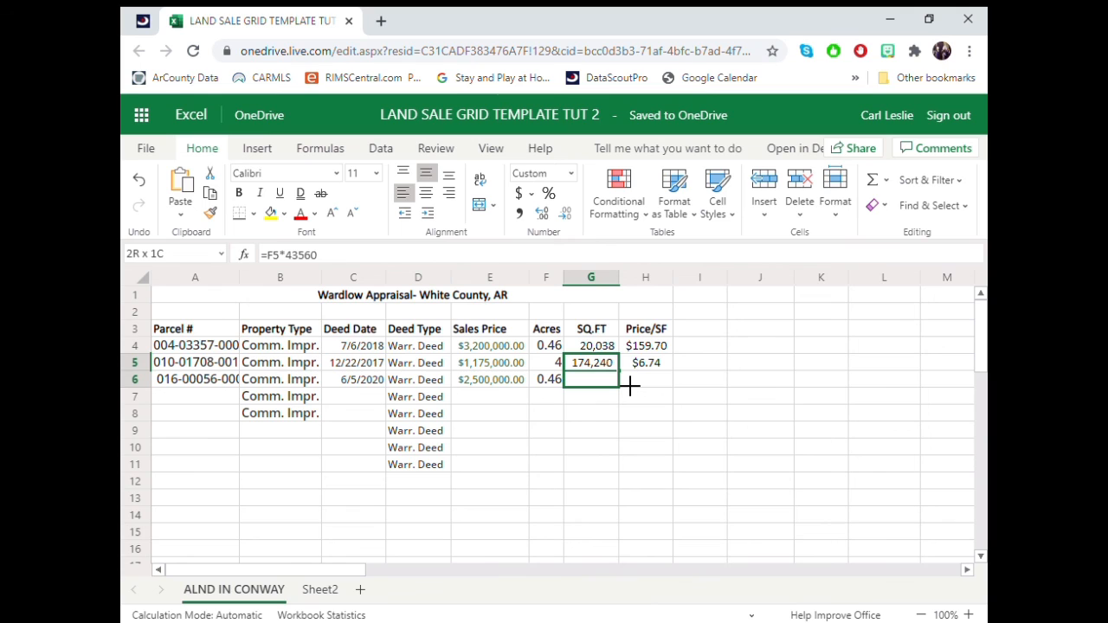
pyautogui.hotkey('ctrl', 'd')
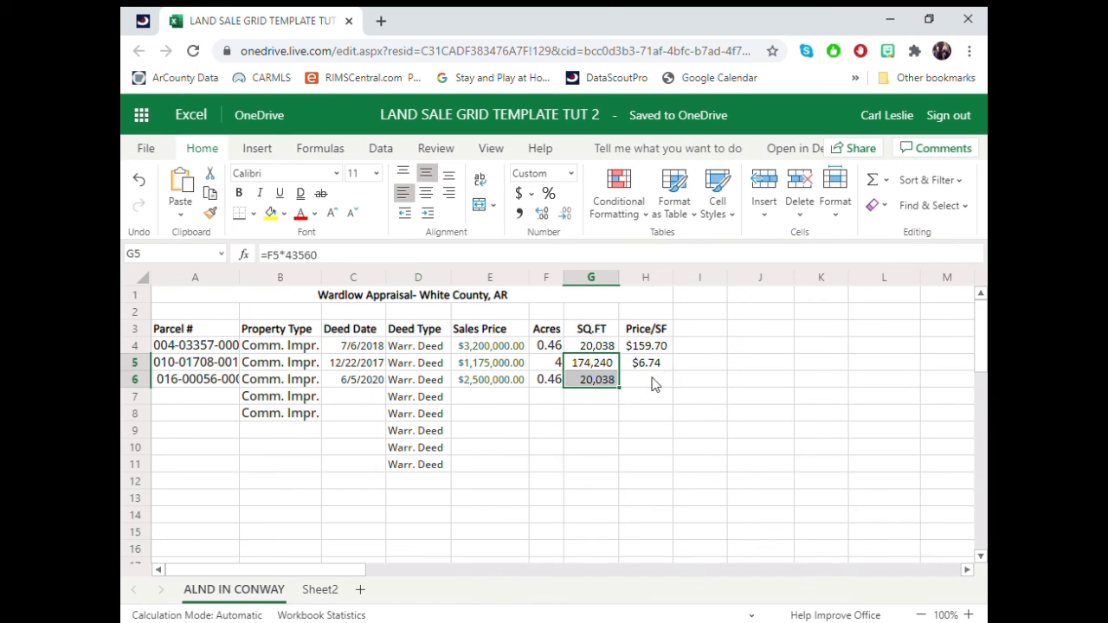
# Step: Fill the price per square foot formula =E5/G5 from cell H5 down to H6 for the third parcel
pyautogui.doubleClick(653, 381)
pyautogui.click(661, 364)
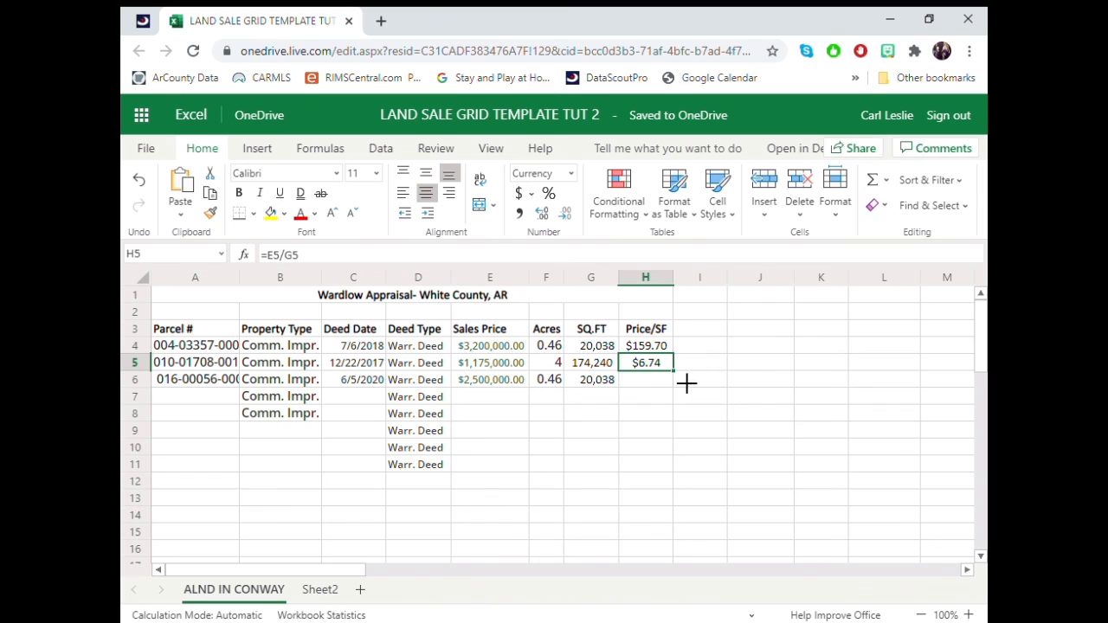
pyautogui.moveTo(687, 383); pyautogui.dragTo(685, 386)
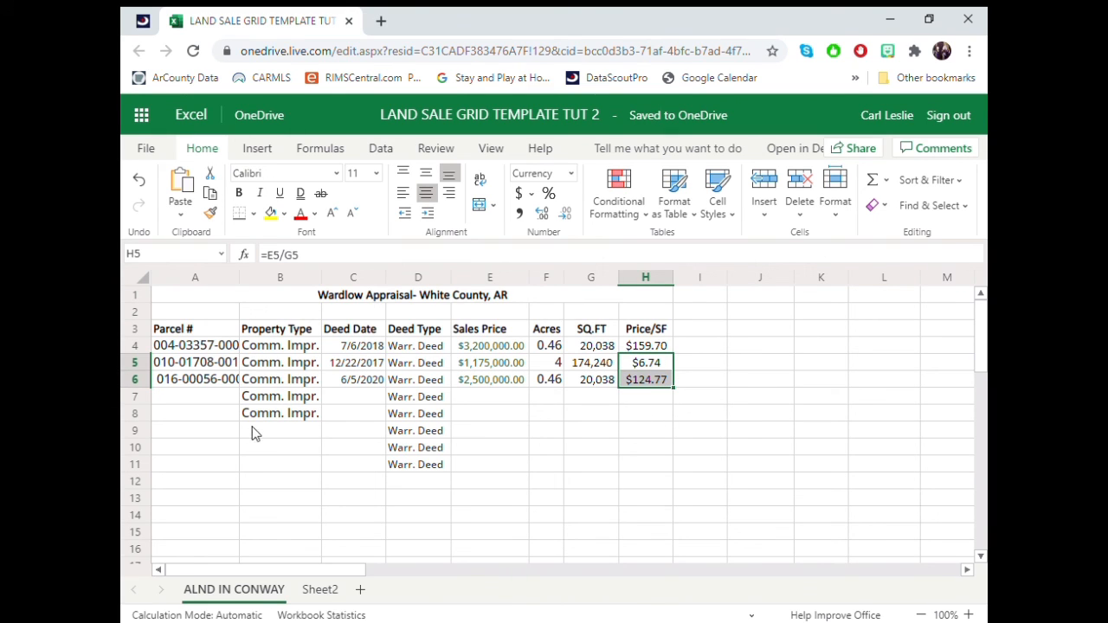